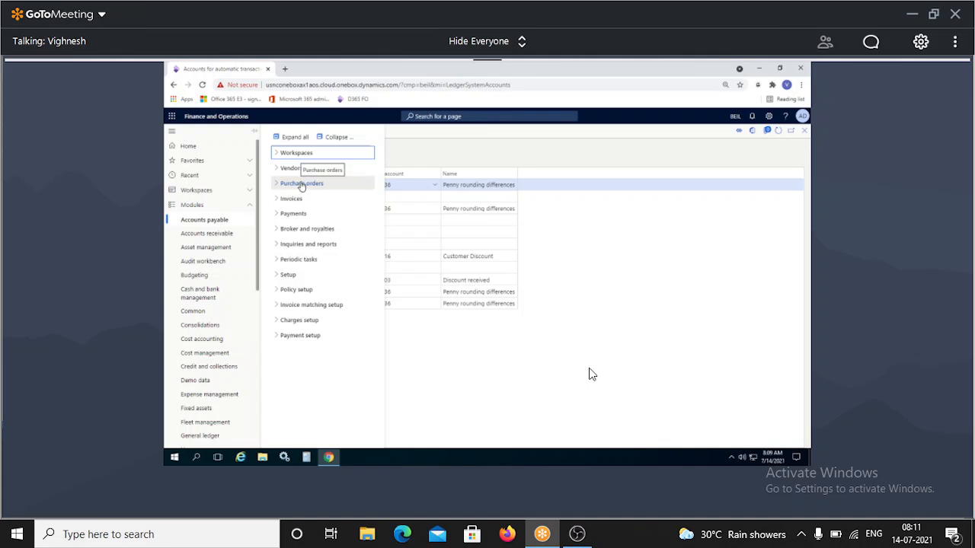
# Open All purchase orders under Accounts payable > Purchase orders.
pyautogui.click(302, 185)
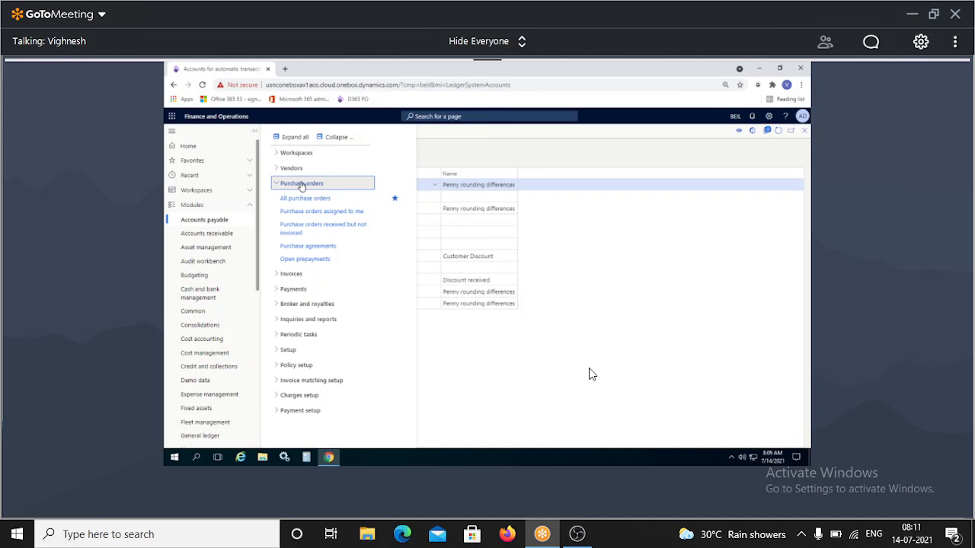
pyautogui.click(303, 198)
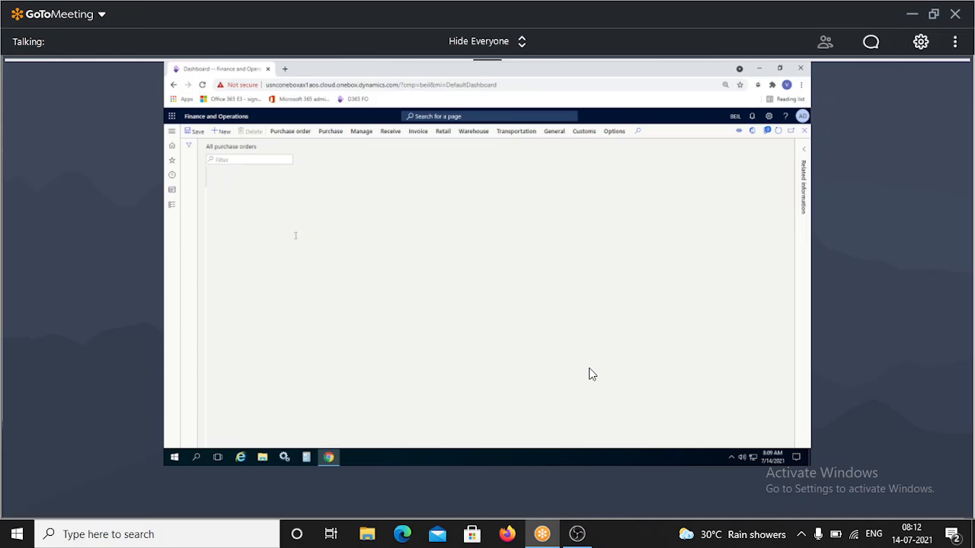
# Start a new purchase order from the All purchase orders list.
pyautogui.moveTo(296, 235)
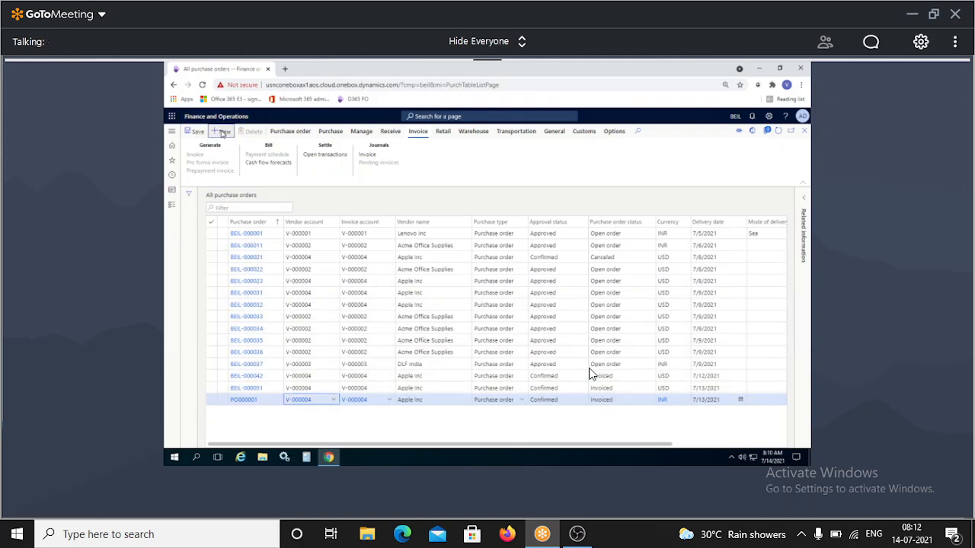
pyautogui.click(222, 133)
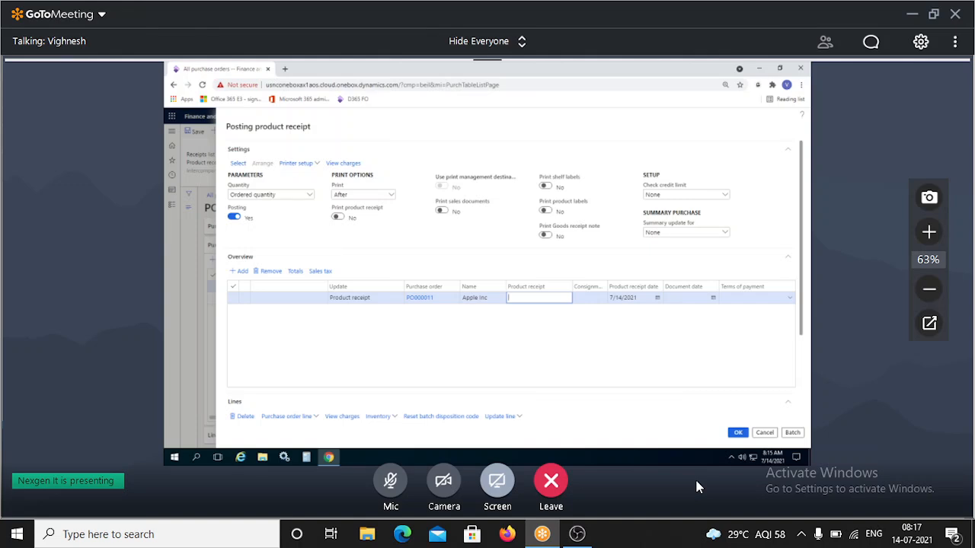
# Enter GRN4366 as PO000011's product receipt number and commit it with Update line.
pyautogui.write('GRN4366')
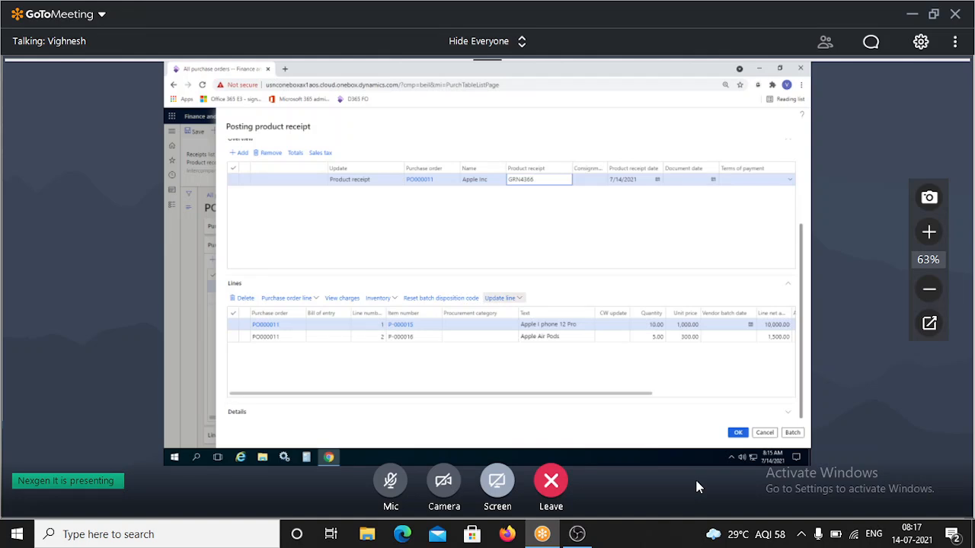
pyautogui.click(504, 299)
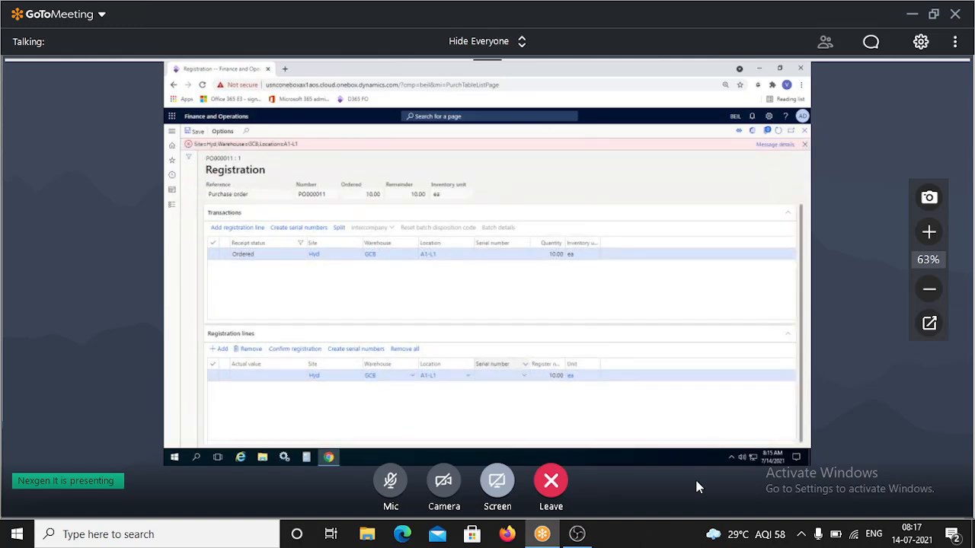
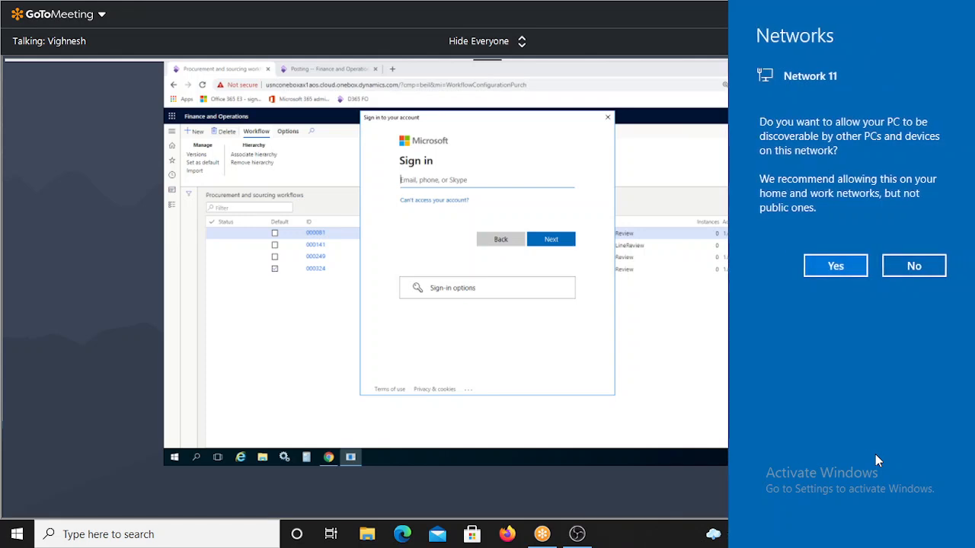
# Allow the PC to be discoverable on this network to continue signing in.
pyautogui.click(820, 268)
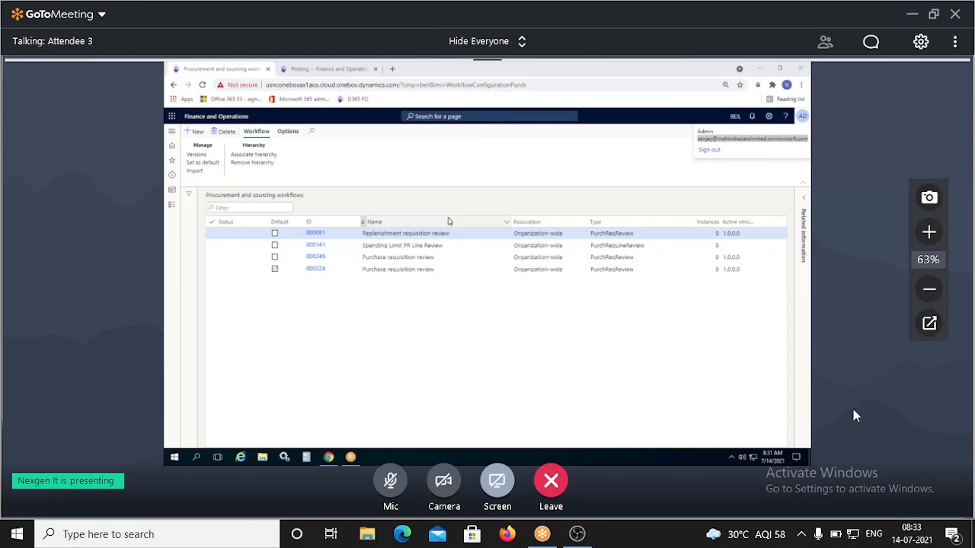
# Bring up the meeting's view layout options.
pyautogui.click(485, 42)
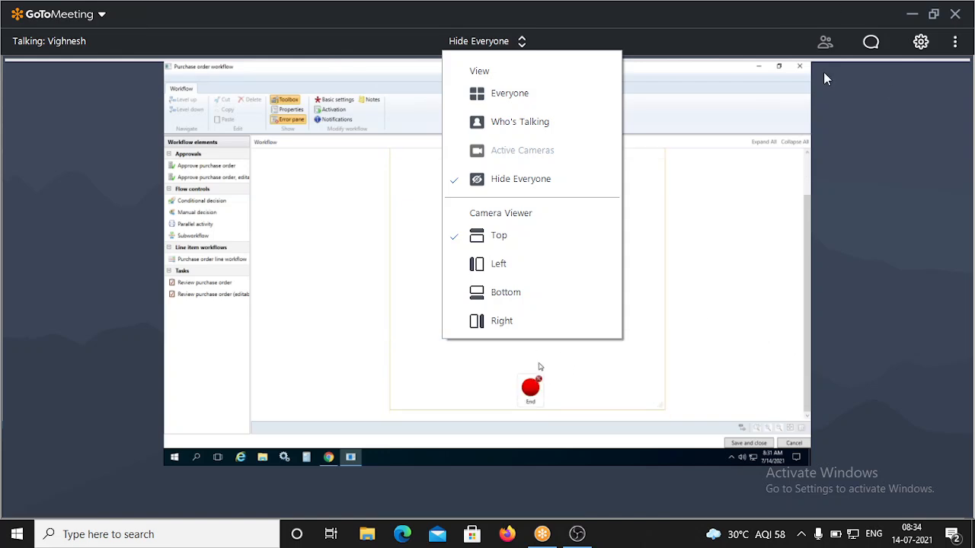
# Keep attendee videos hidden in the meeting view.
pyautogui.click(567, 173)
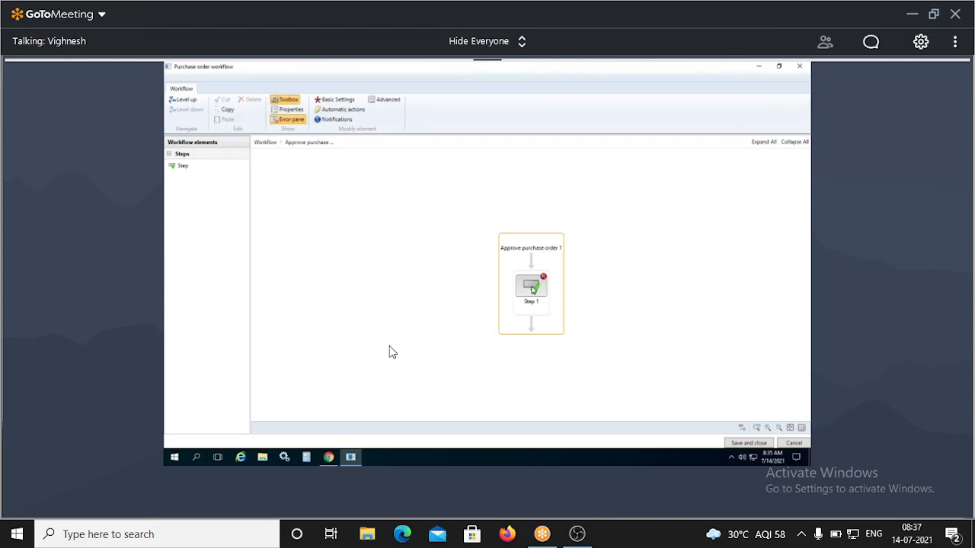
# Reach Step 1 inside Approve purchase order 1 to get at its Properties.
pyautogui.moveTo(388, 491)
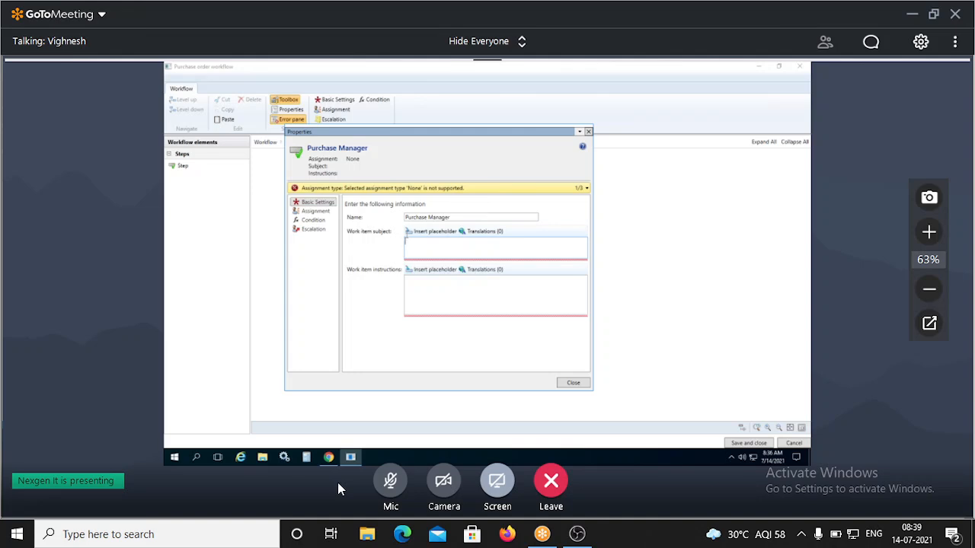
# Set the work item subject to 'Action Required: Purchase order is for your approval'.
pyautogui.write('Actio')
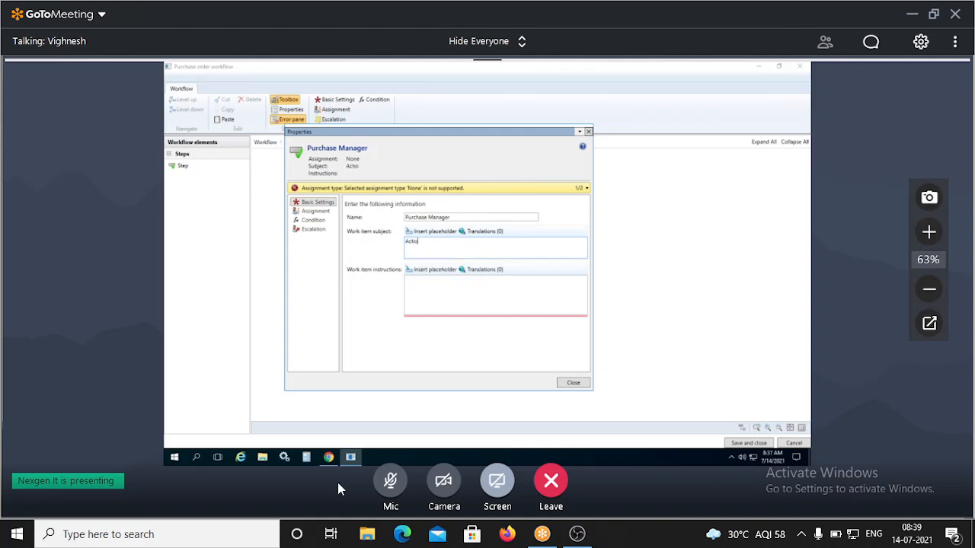
pyautogui.write('n Required')
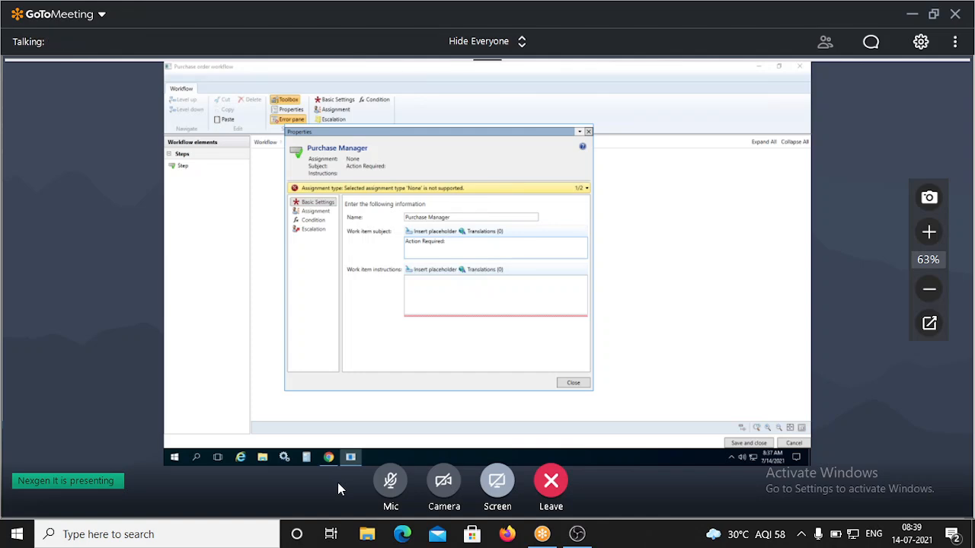
pyautogui.write(': Purchas')
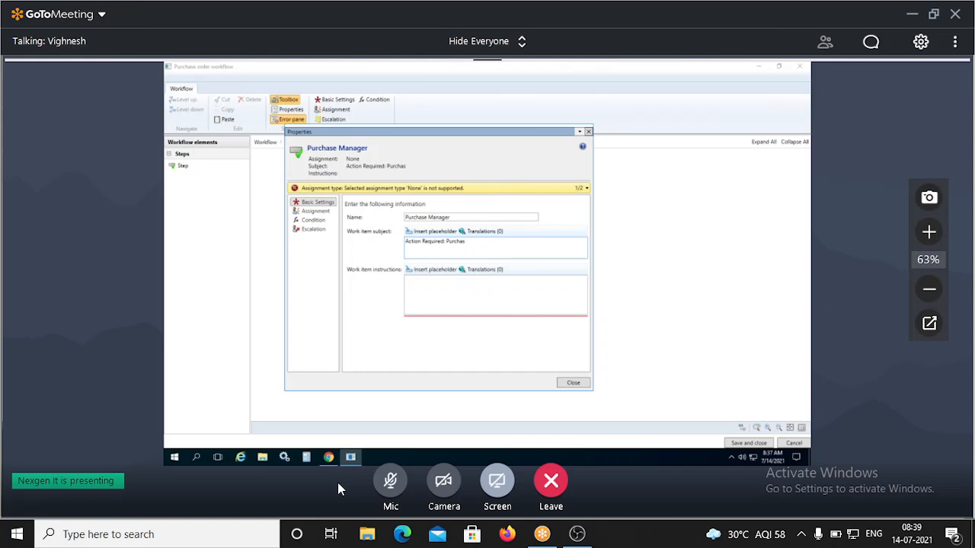
pyautogui.write('e order is for your appr')
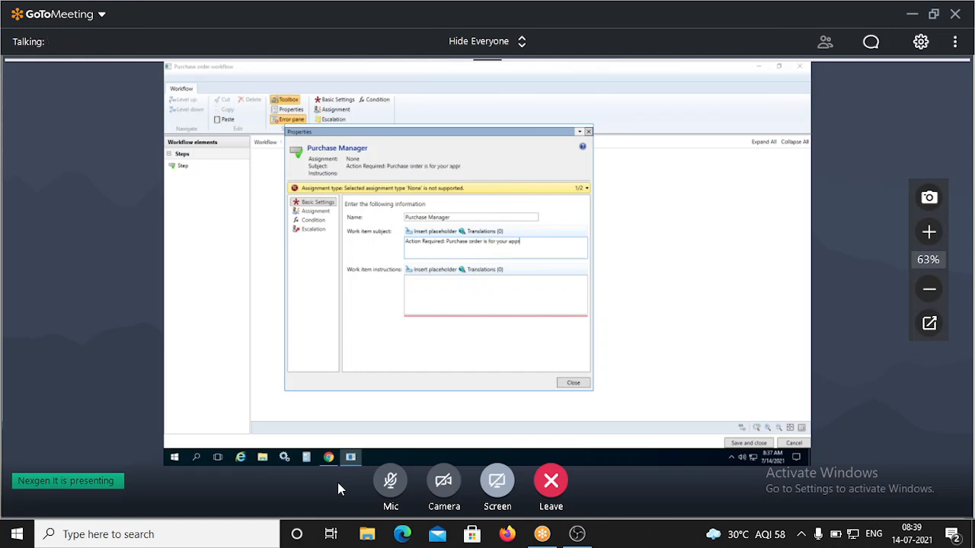
pyautogui.write('oval')
pyautogui.moveTo(540, 245); pyautogui.dragTo(405, 244)
pyautogui.moveTo(489, 242); pyautogui.dragTo(492, 243)
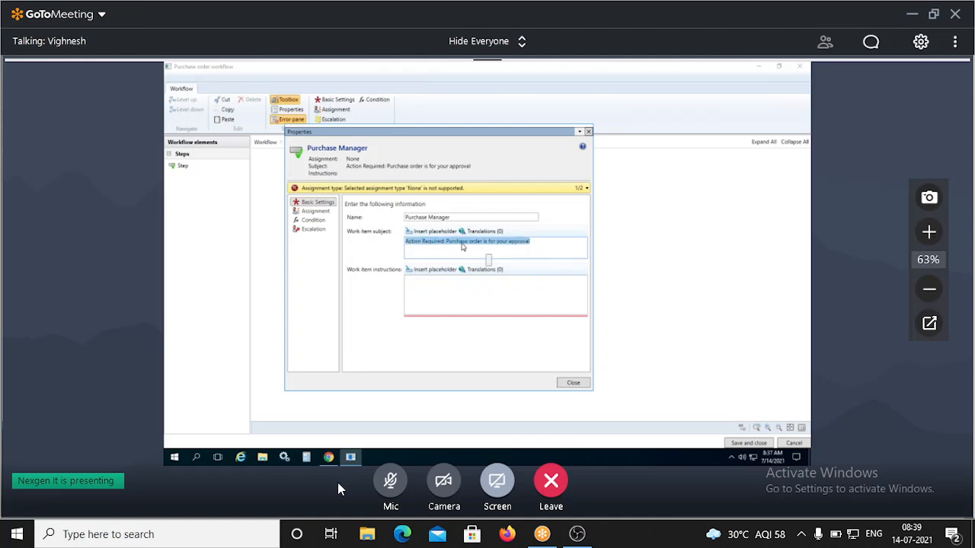
pyautogui.click(485, 242)
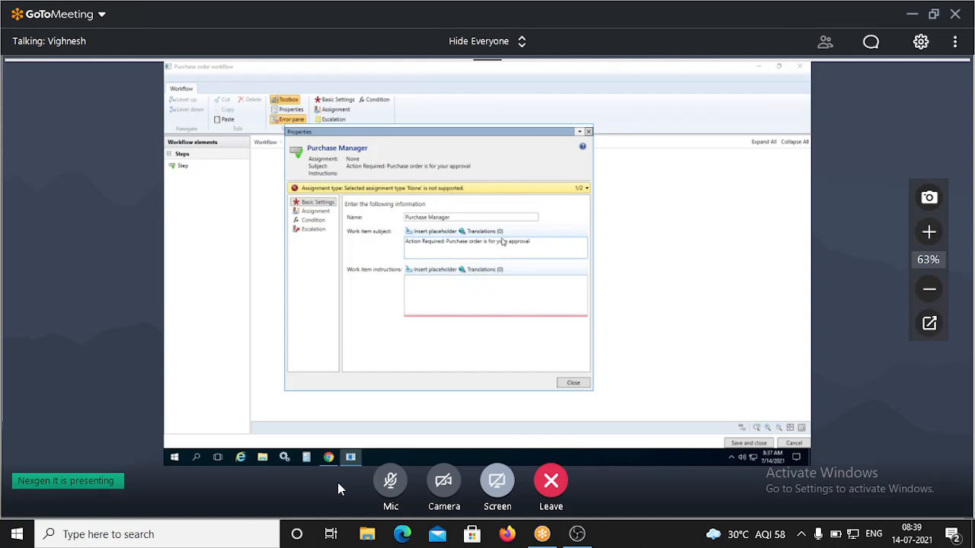
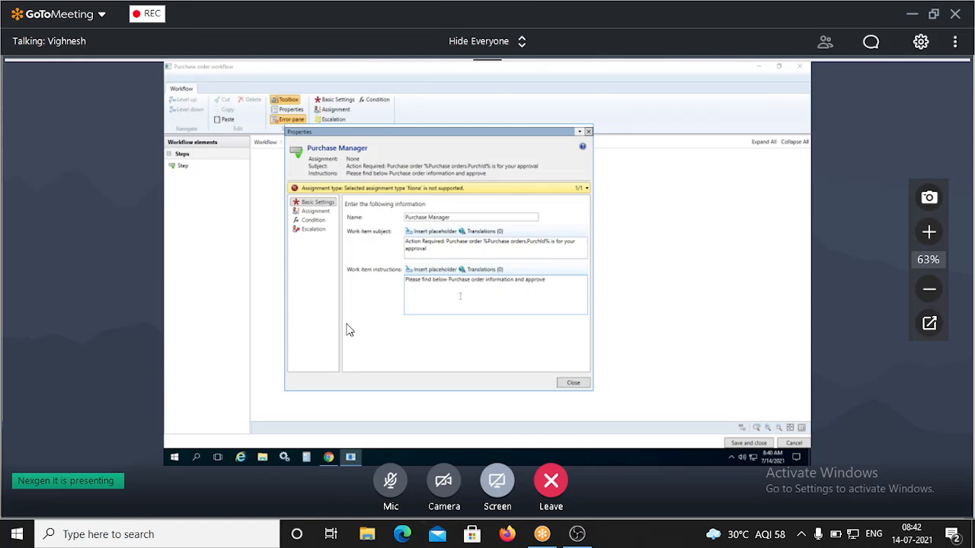
# Add a 'PO Number: %Purchase orders.PurchId%' line to the Purchase Manager instructions and start a 'Vendor' line.
pyautogui.click(419, 307)
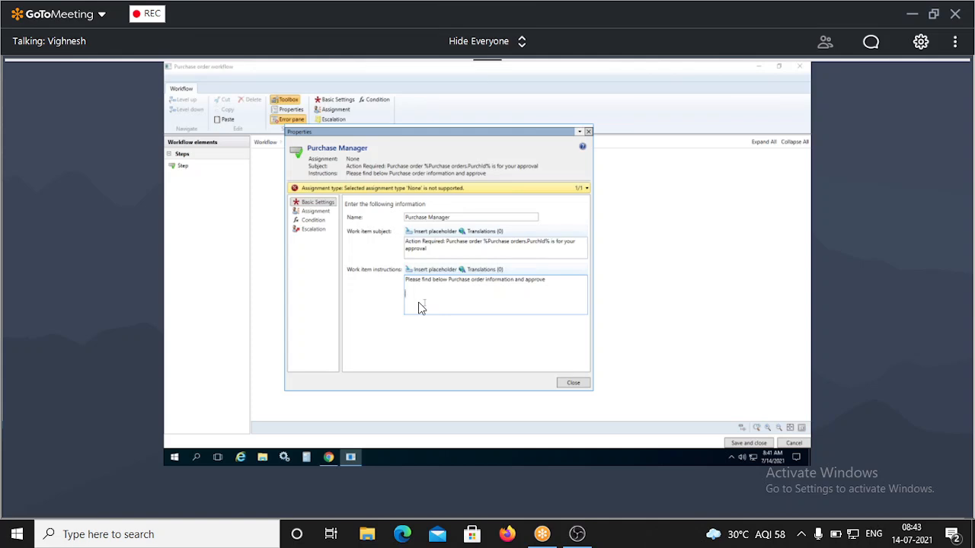
pyautogui.write('Purchase Order')
pyautogui.press('BackSpace')
pyautogui.press('BackSpace')
pyautogui.press('BackSpace')
pyautogui.press('BackSpace')
pyautogui.press('BackSpace')
pyautogui.press('BackSpace')
pyautogui.press('BackSpace')
pyautogui.press('BackSpace')
pyautogui.press('BackSpace')
pyautogui.press('BackSpace')
pyautogui.press('BackSpace')
pyautogui.press('BackSpace')
pyautogui.write('O Number')
pyautogui.moveTo(483, 241); pyautogui.dragTo(550, 242)
pyautogui.hotkey('ctrl', 'c')
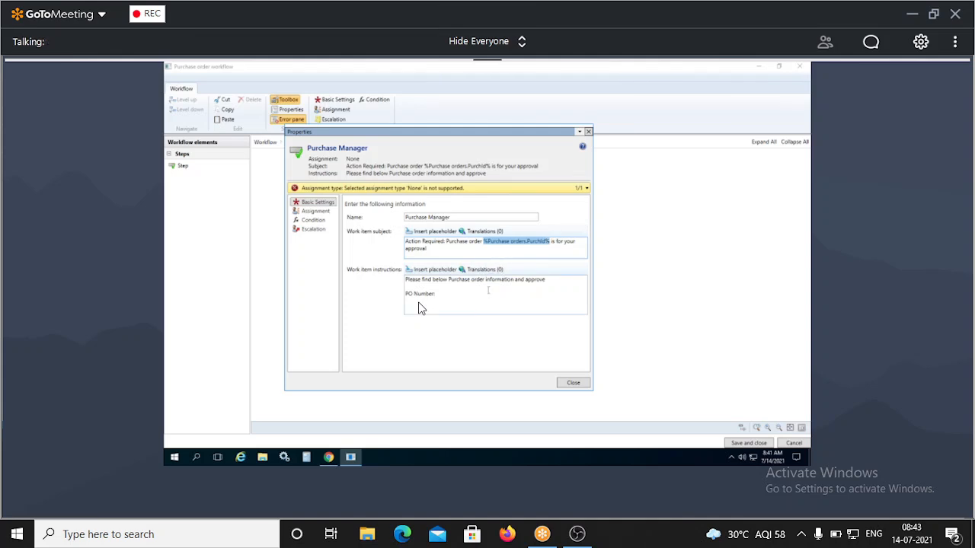
pyautogui.click(472, 294)
pyautogui.hotkey('ctrl', 'v')
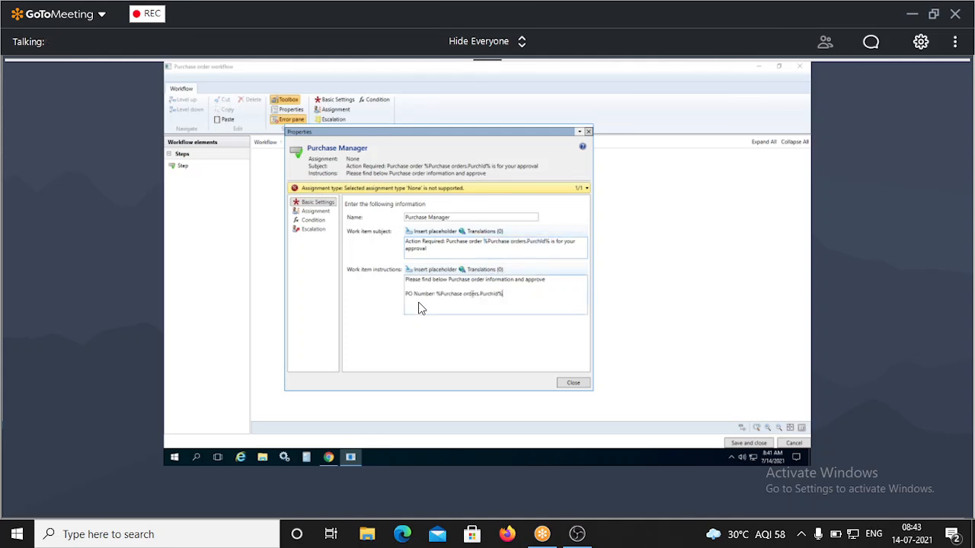
pyautogui.press('Return')
pyautogui.write('Vendor :')
# Open the Insert placeholder list for Work item instructions and scroll down through the purchase order fields.
pyautogui.click(435, 270)
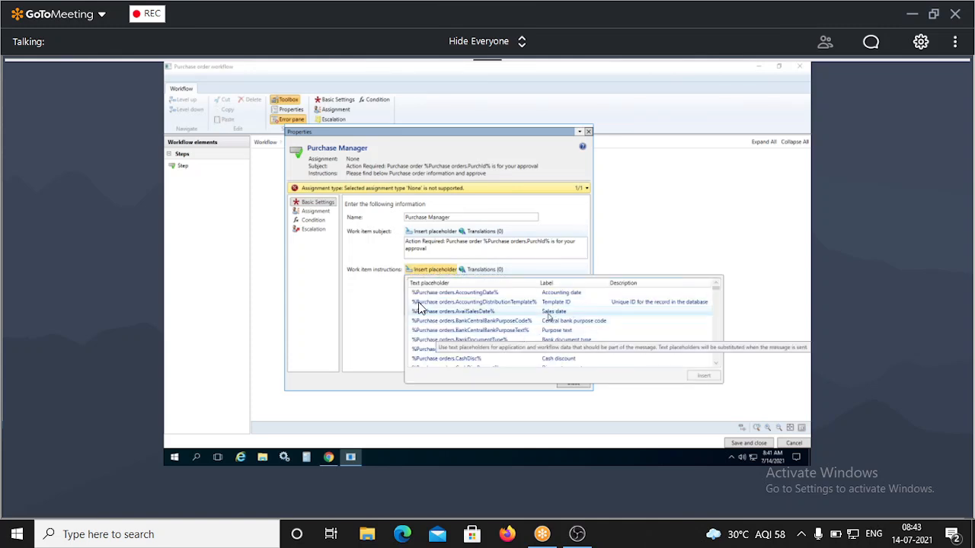
pyautogui.scroll(-5, 579, 331)
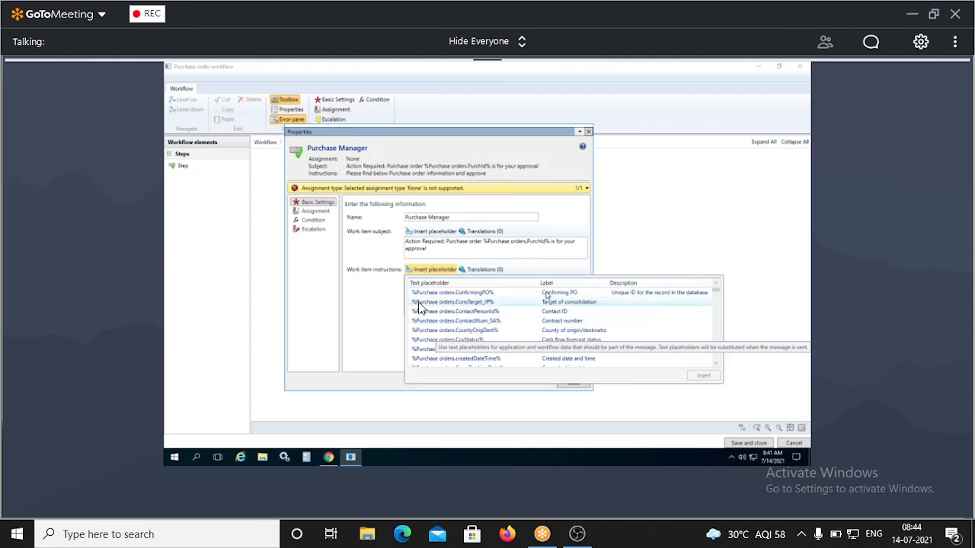
pyautogui.scroll(-1, 552, 342)
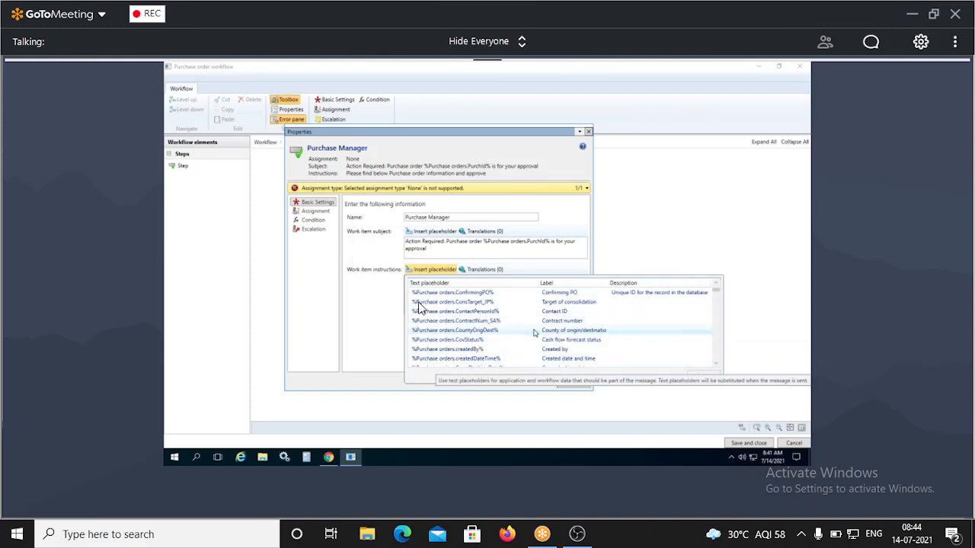
pyautogui.scroll(-1, 577, 343)
pyautogui.scroll(-4, 577, 342)
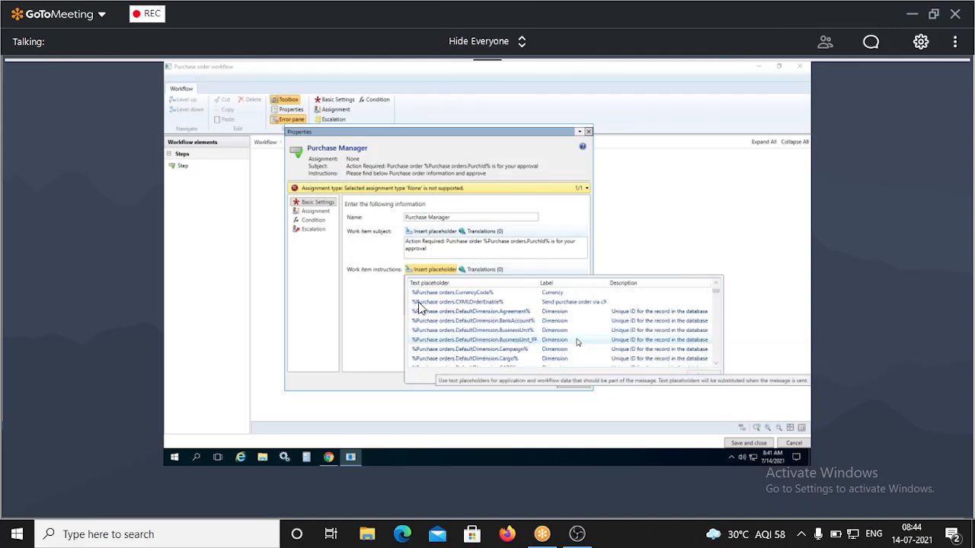
pyautogui.scroll(-3, 577, 343)
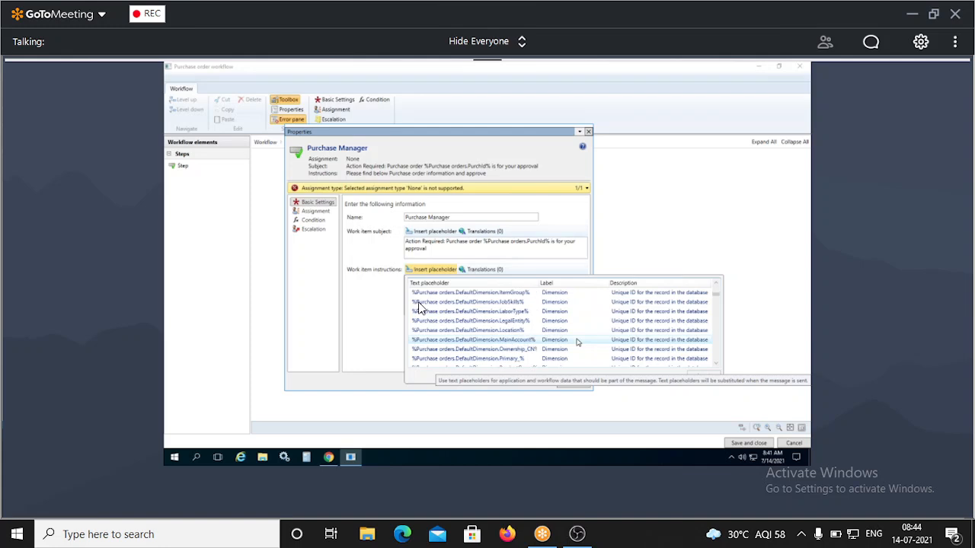
pyautogui.scroll(-2, 578, 343)
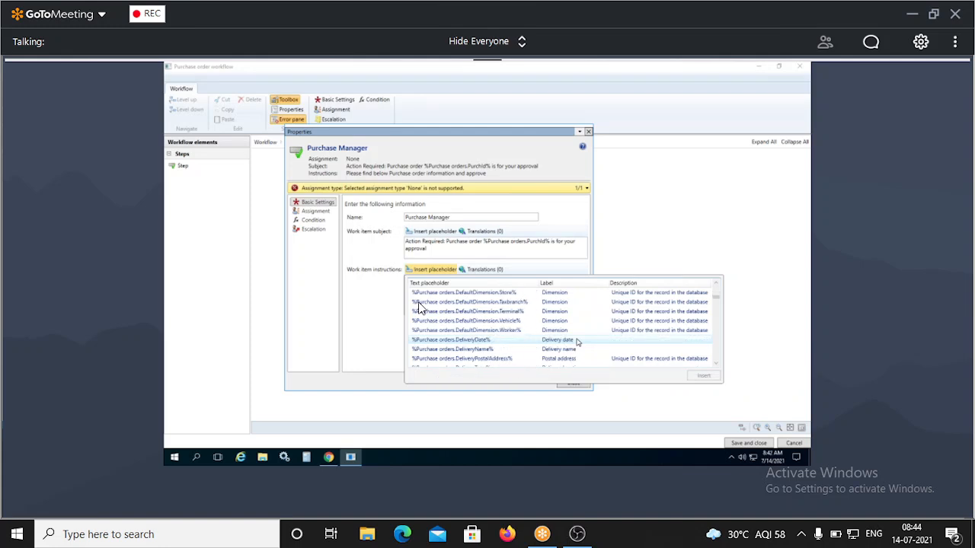
pyautogui.scroll(-1, 578, 343)
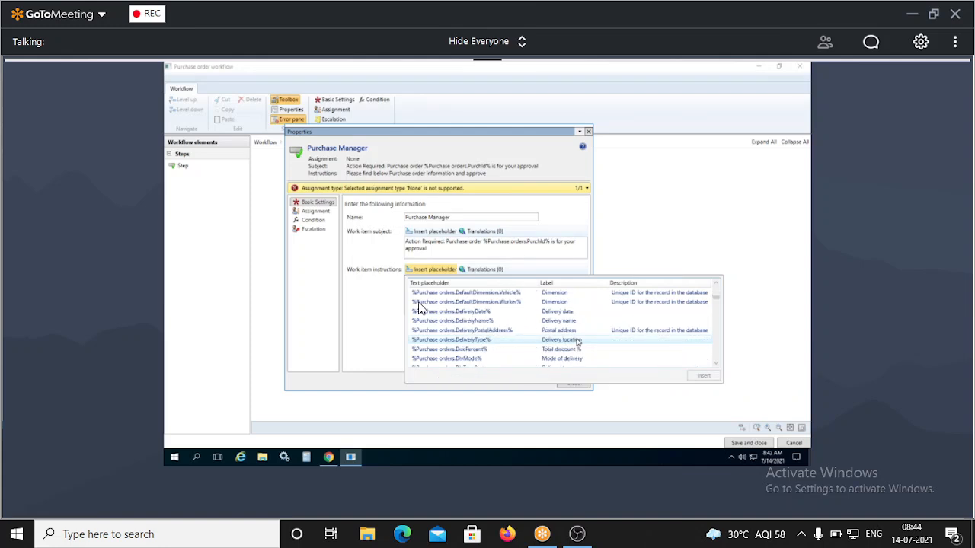
pyautogui.scroll(-1, 577, 343)
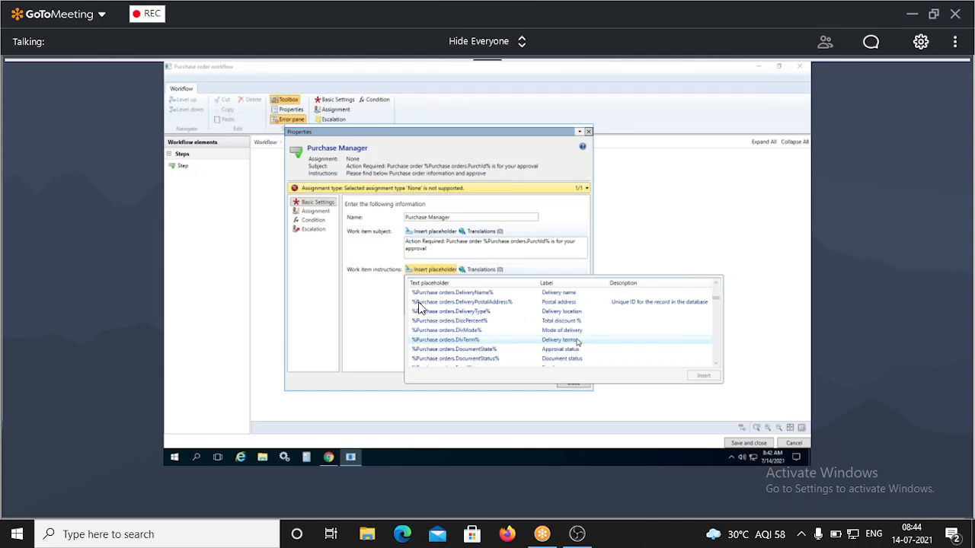
pyautogui.scroll(-1, 577, 342)
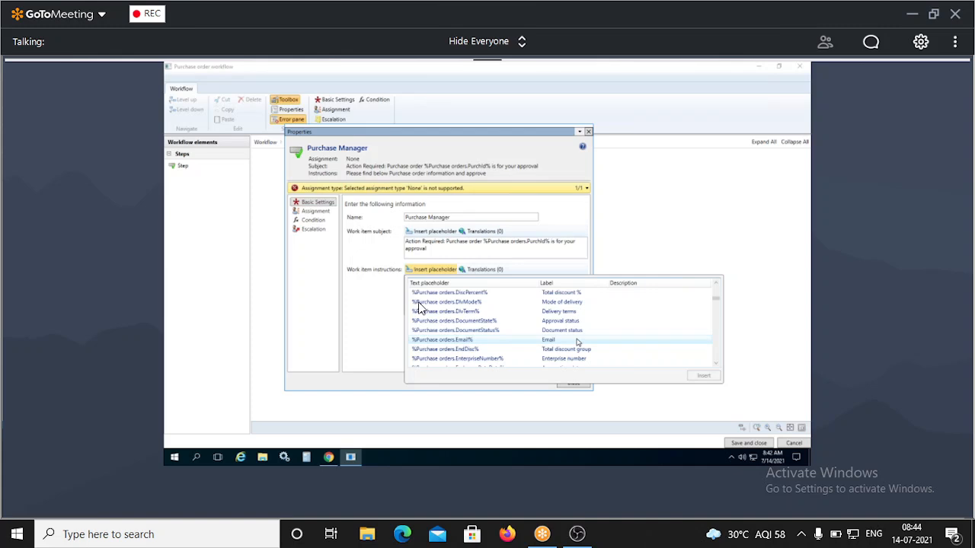
pyautogui.scroll(-2, 577, 342)
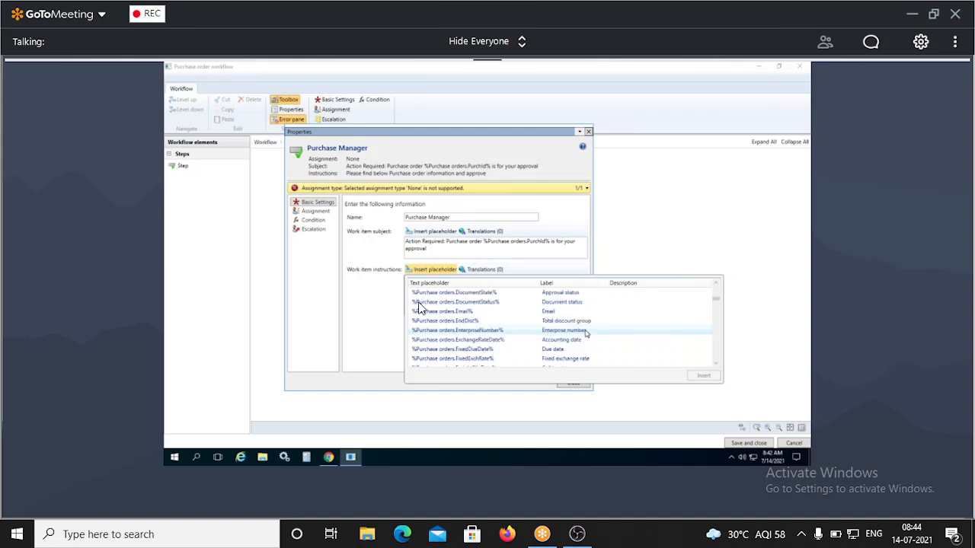
pyautogui.scroll(-2, 586, 332)
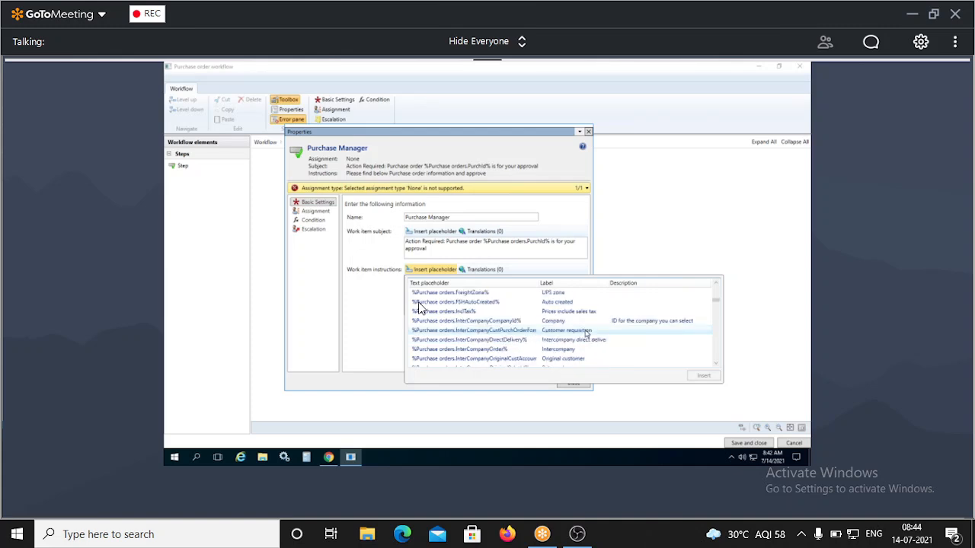
pyautogui.scroll(-2, 586, 333)
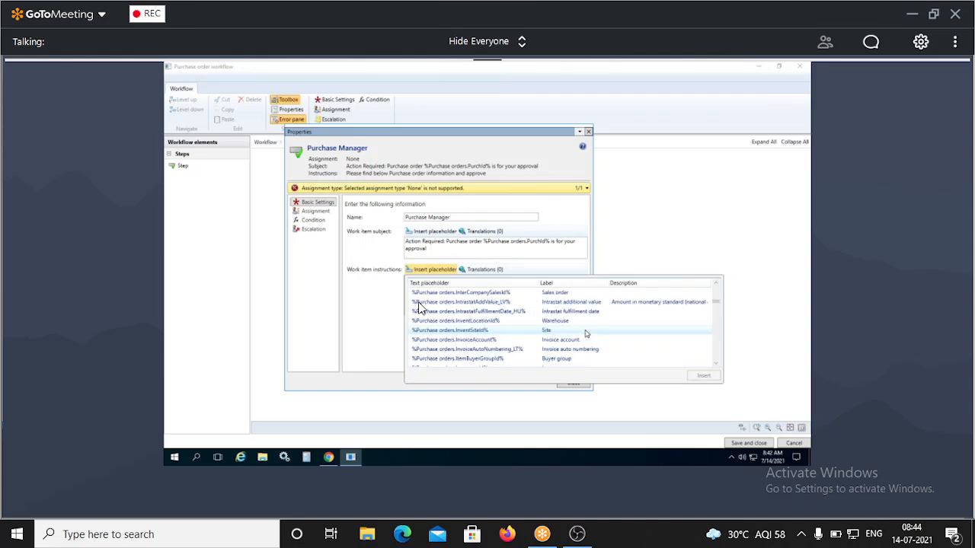
pyautogui.scroll(-2, 586, 332)
pyautogui.scroll(-1, 586, 333)
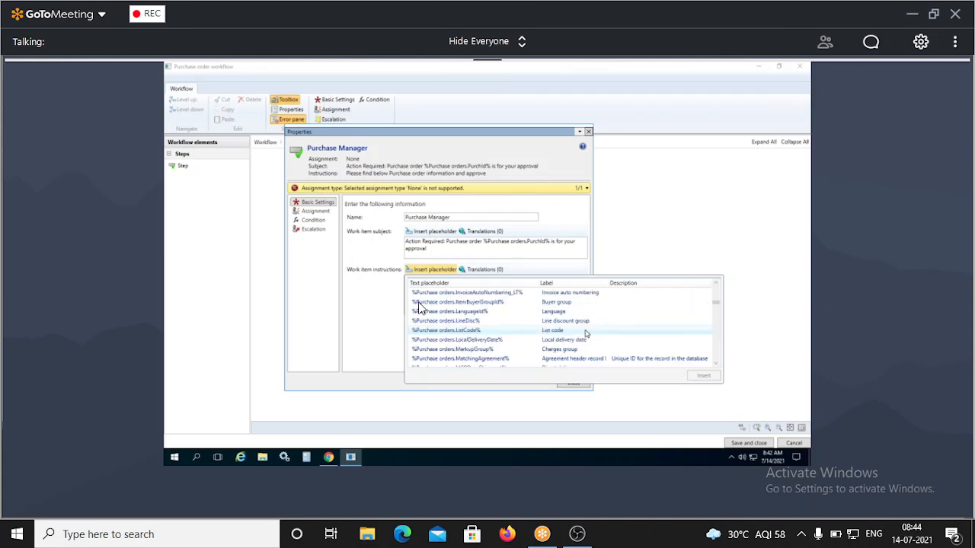
pyautogui.scroll(-3, 587, 333)
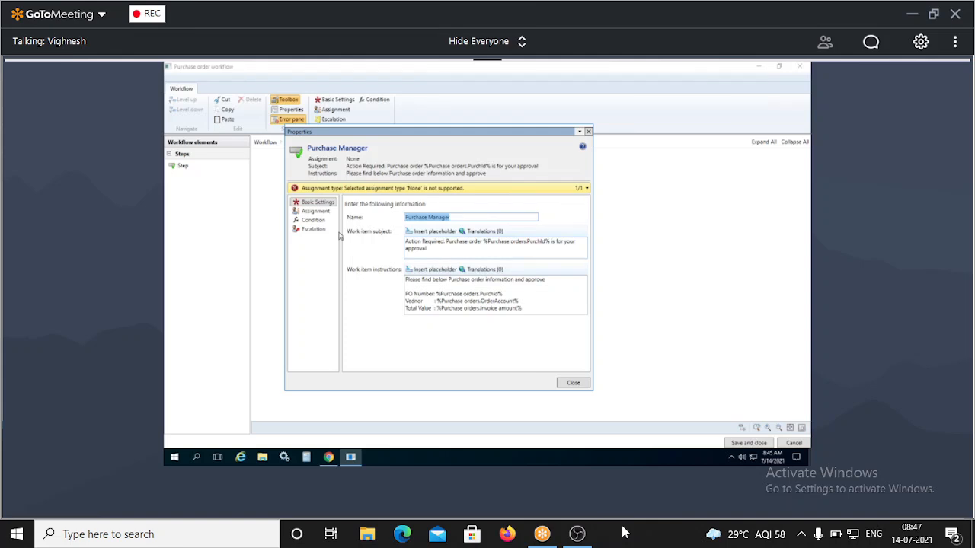
# Assign the Purchase Manager step to the Admin user, then review its Condition and Escalation settings.
pyautogui.click(307, 212)
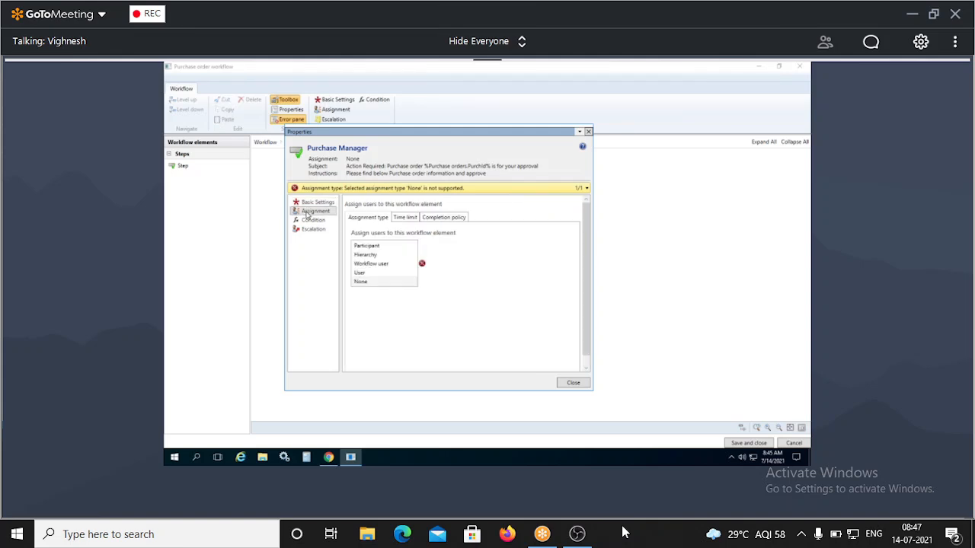
pyautogui.click(373, 274)
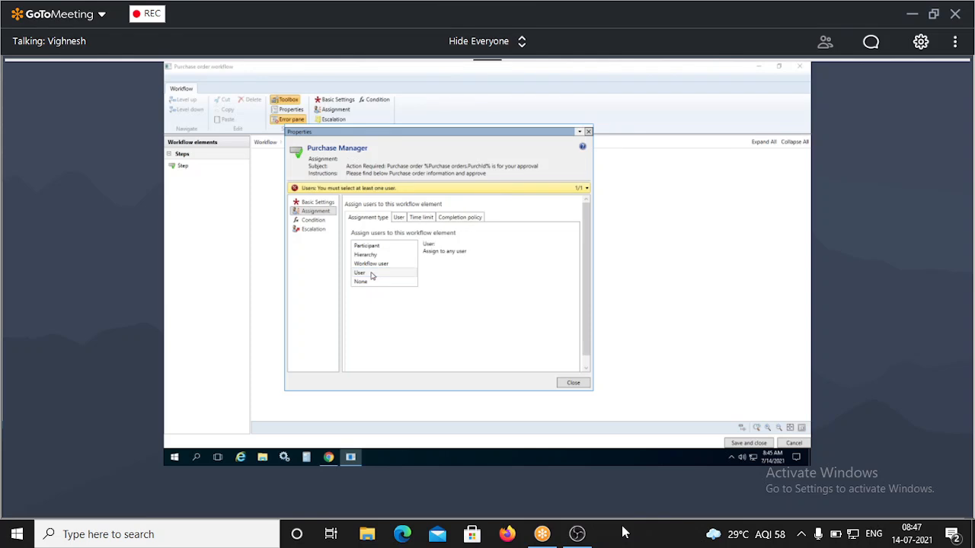
pyautogui.click(399, 218)
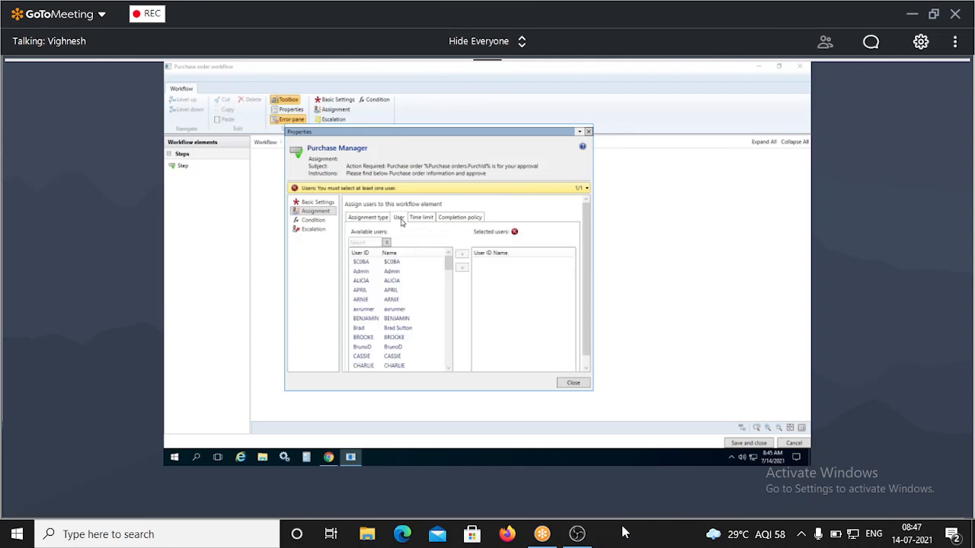
pyautogui.click(363, 241)
pyautogui.write('ad')
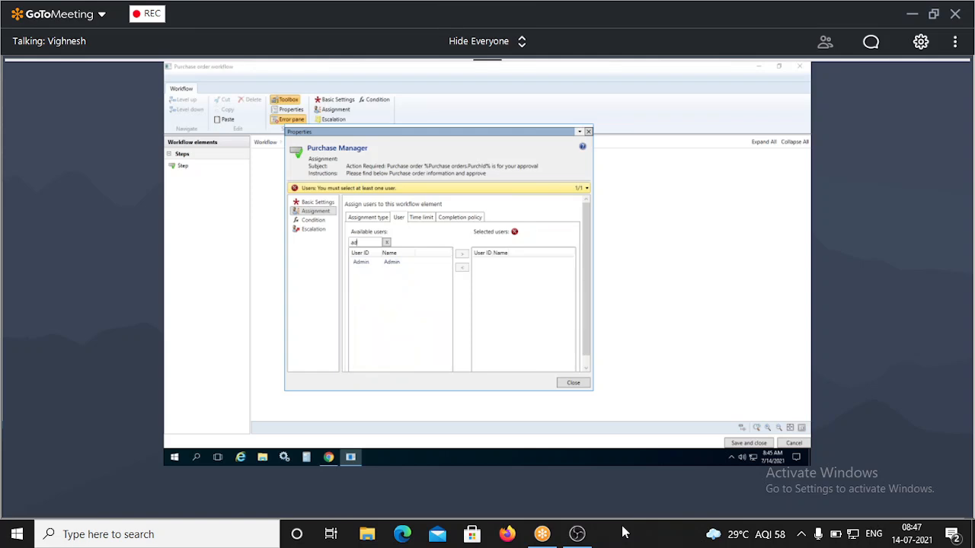
pyautogui.doubleClick(394, 264)
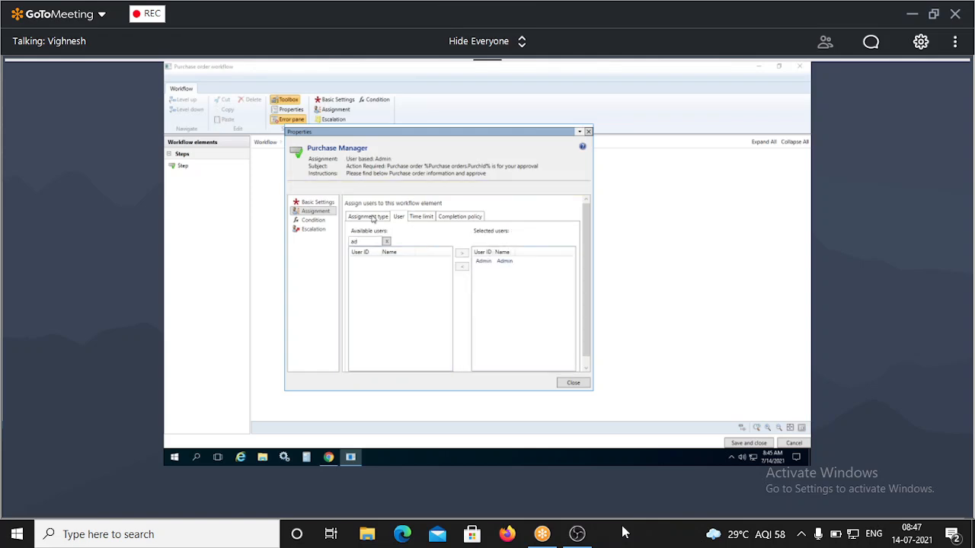
pyautogui.click(313, 220)
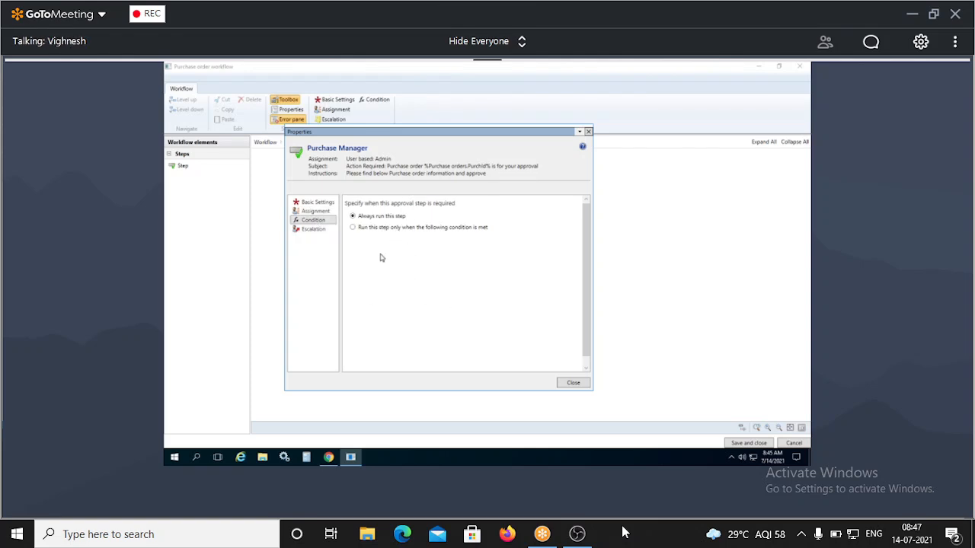
pyautogui.click(312, 230)
# Copy the Purchase Manager approval step and paste a duplicate below it.
pyautogui.click(573, 382)
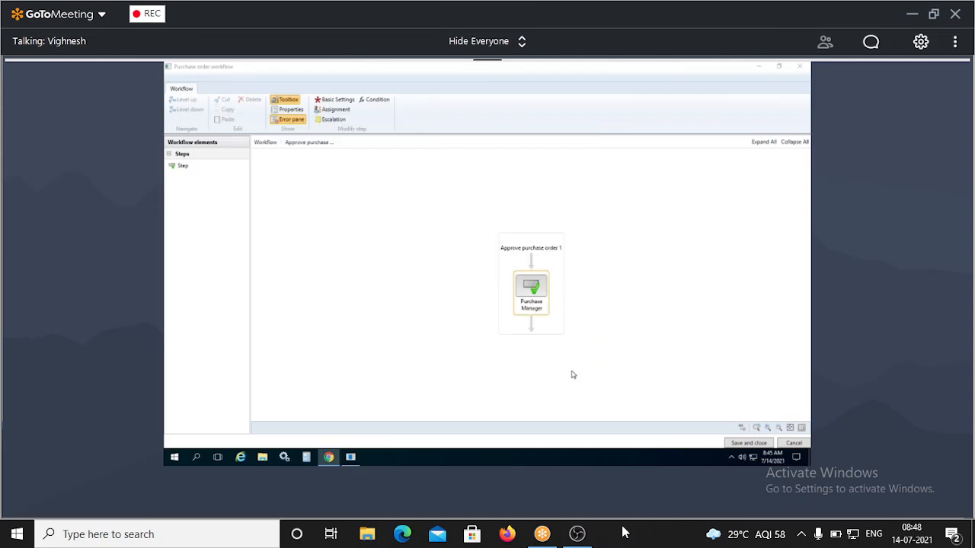
pyautogui.rightClick(536, 287)
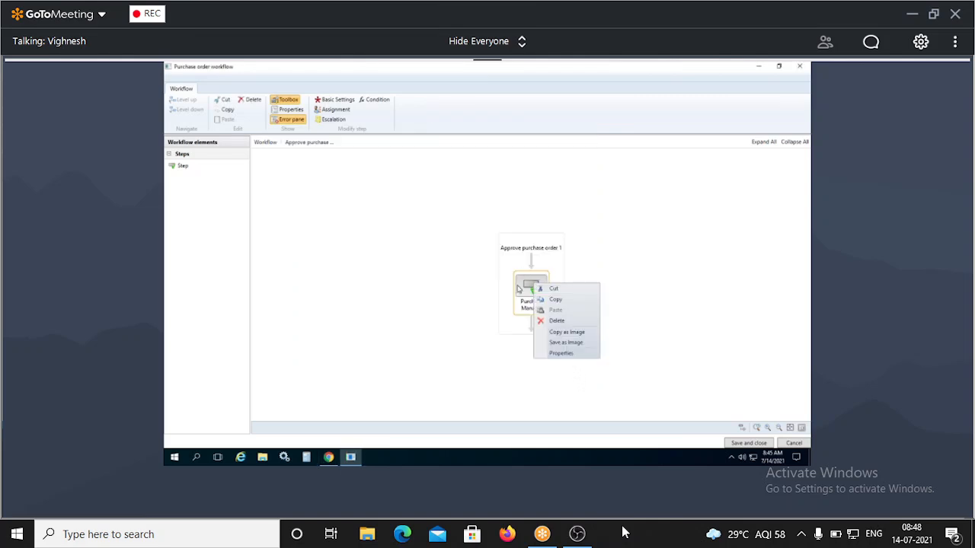
pyautogui.click(518, 288)
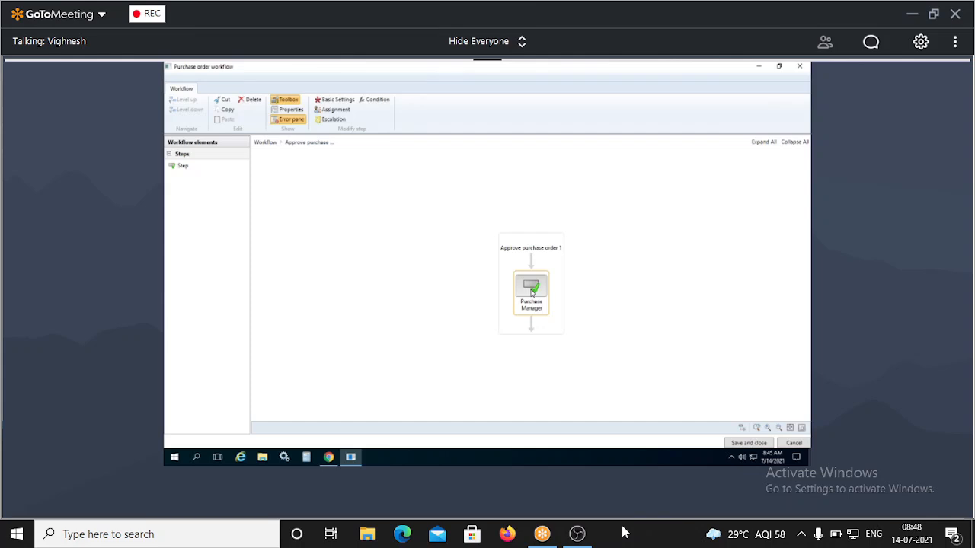
pyautogui.rightClick(532, 292)
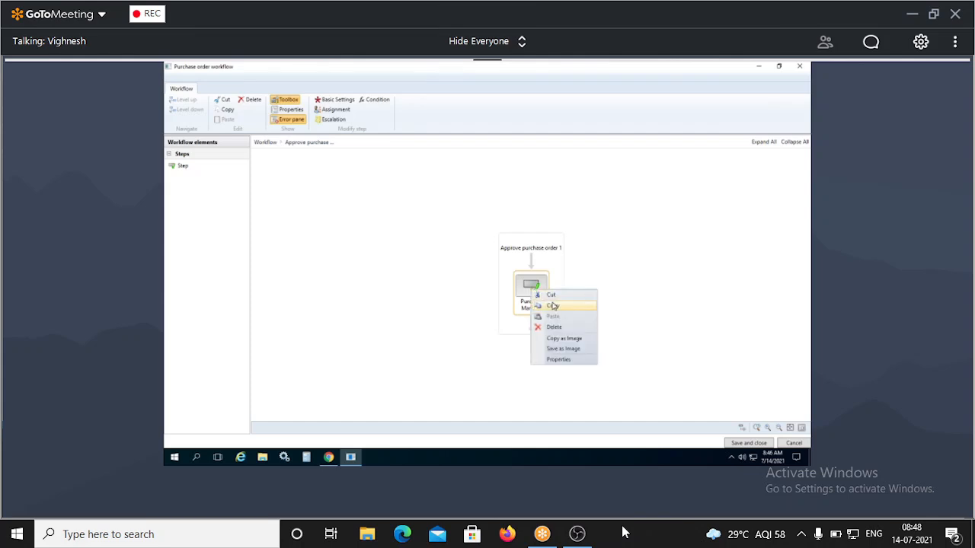
pyautogui.click(552, 305)
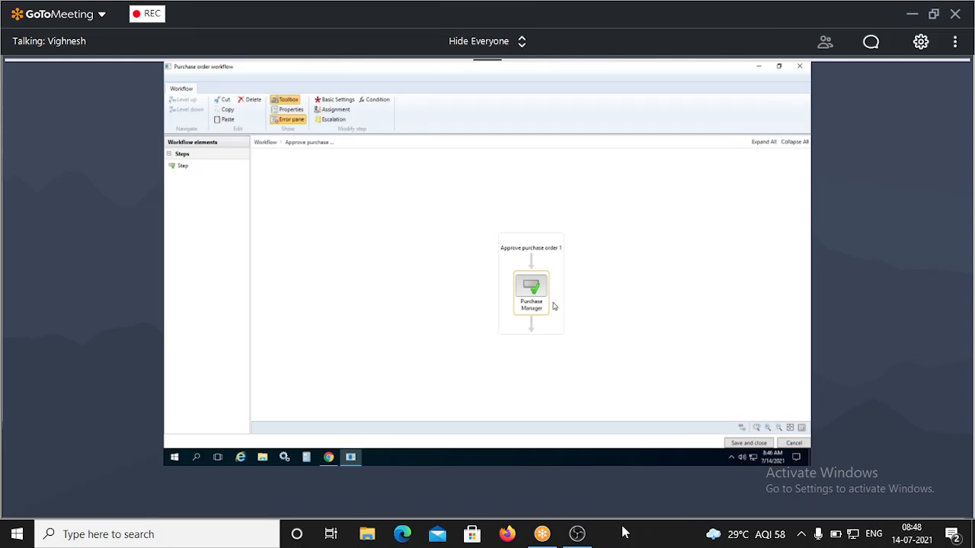
pyautogui.hotkey('ctrl', 'v')
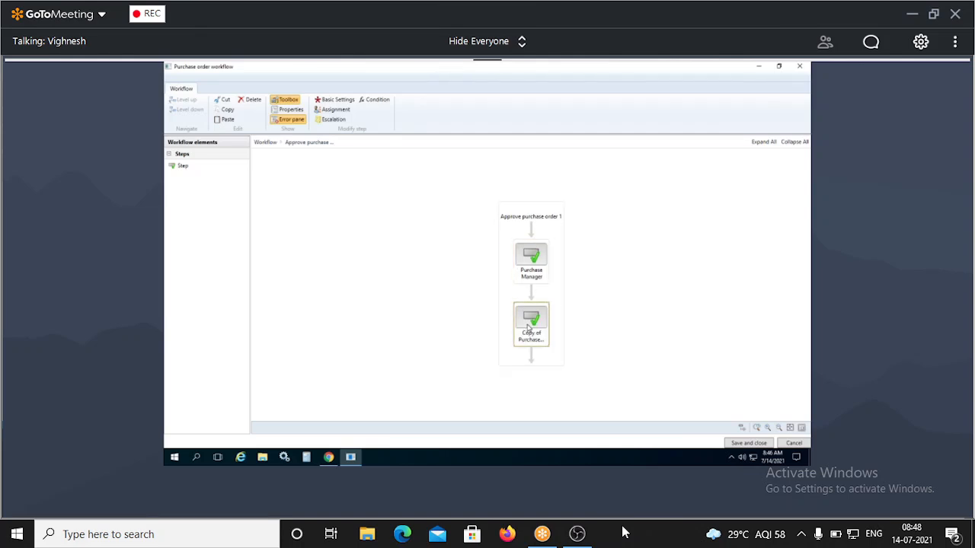
pyautogui.rightClick(536, 317)
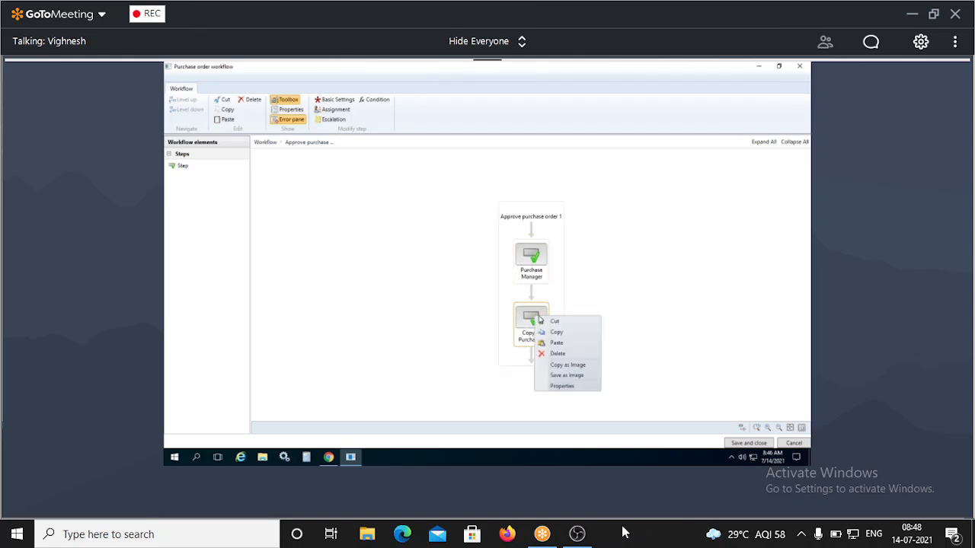
# Rename the copied step to CFO and set its completion policy to Single approver.
pyautogui.click(565, 385)
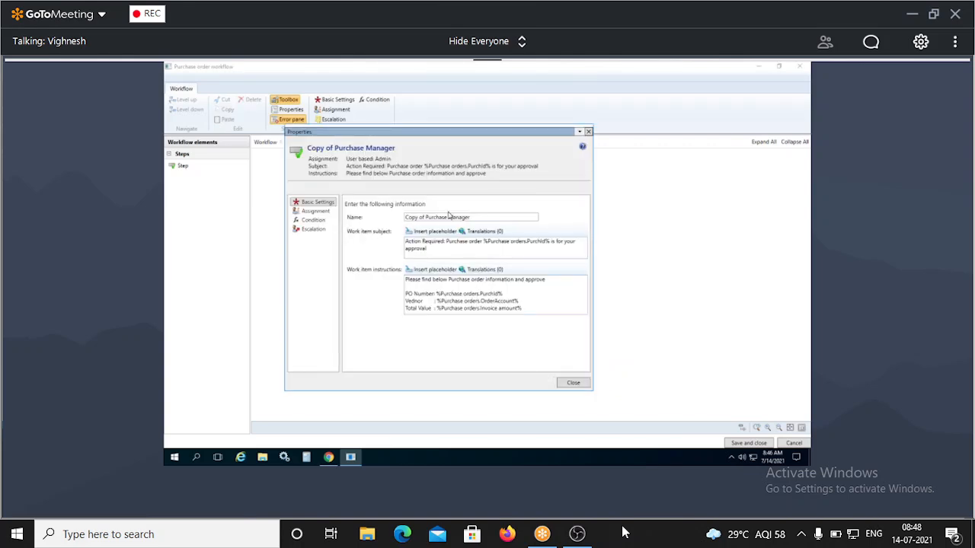
pyautogui.moveTo(472, 217); pyautogui.dragTo(392, 221)
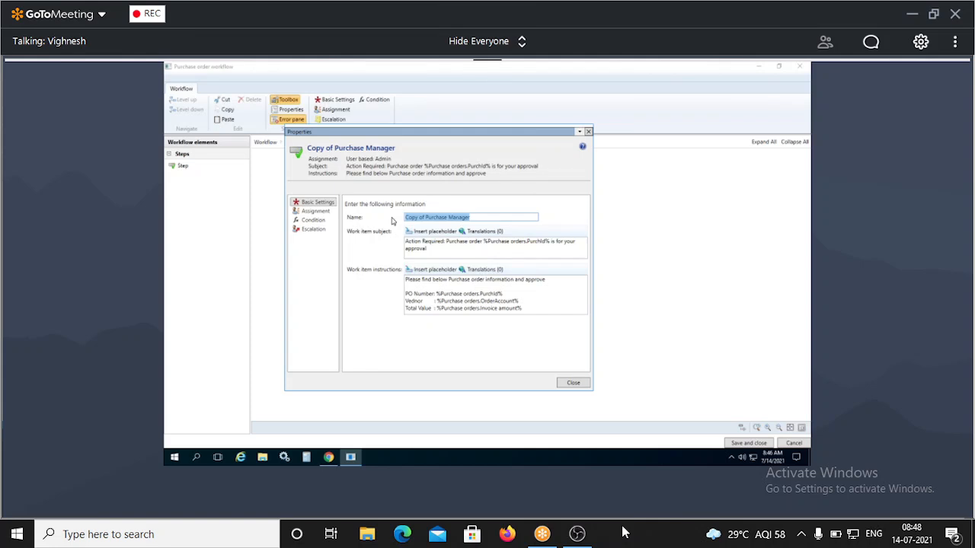
pyautogui.write('CFO')
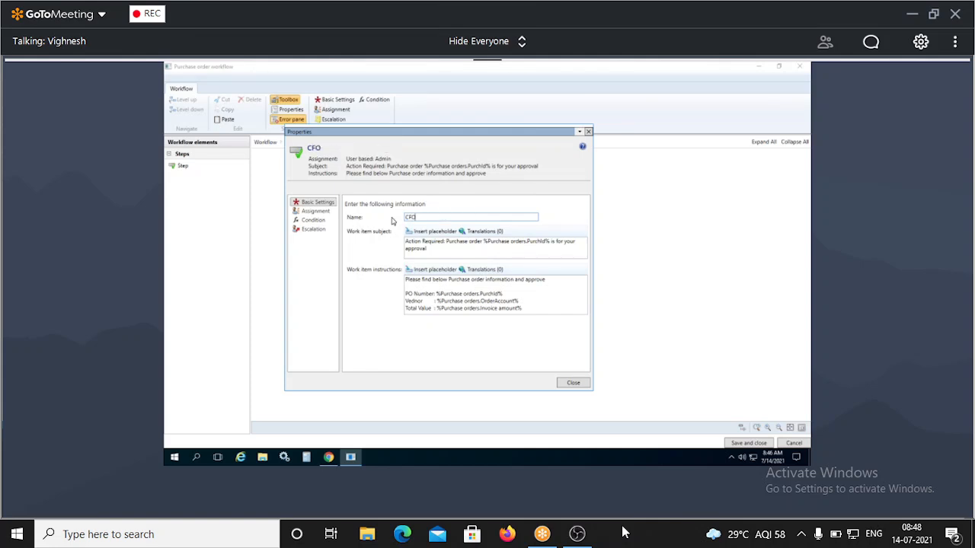
pyautogui.click(316, 212)
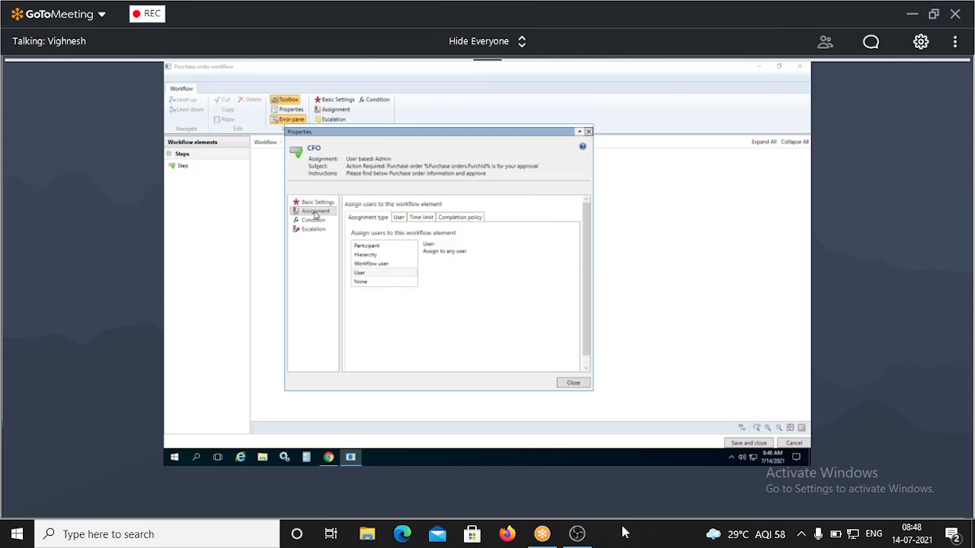
pyautogui.click(399, 218)
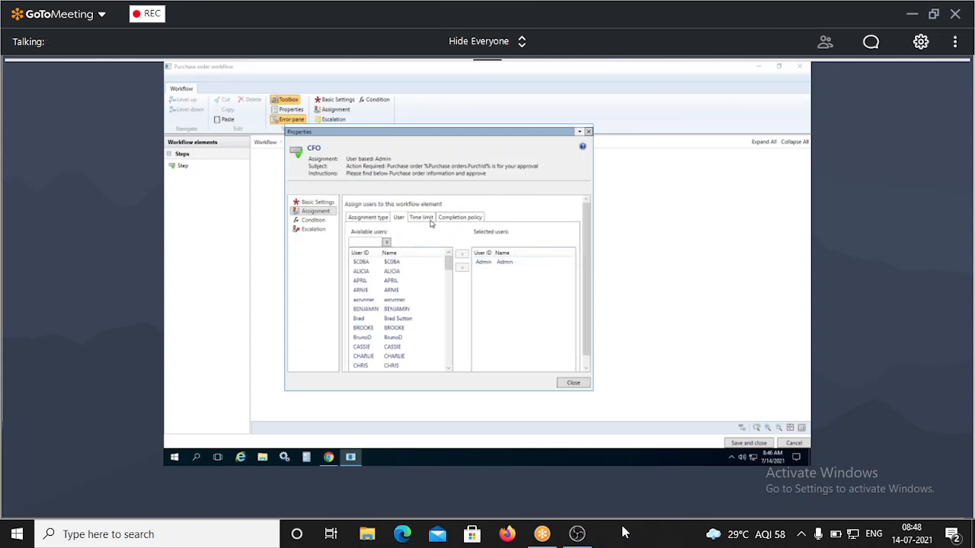
pyautogui.click(428, 220)
pyautogui.click(457, 220)
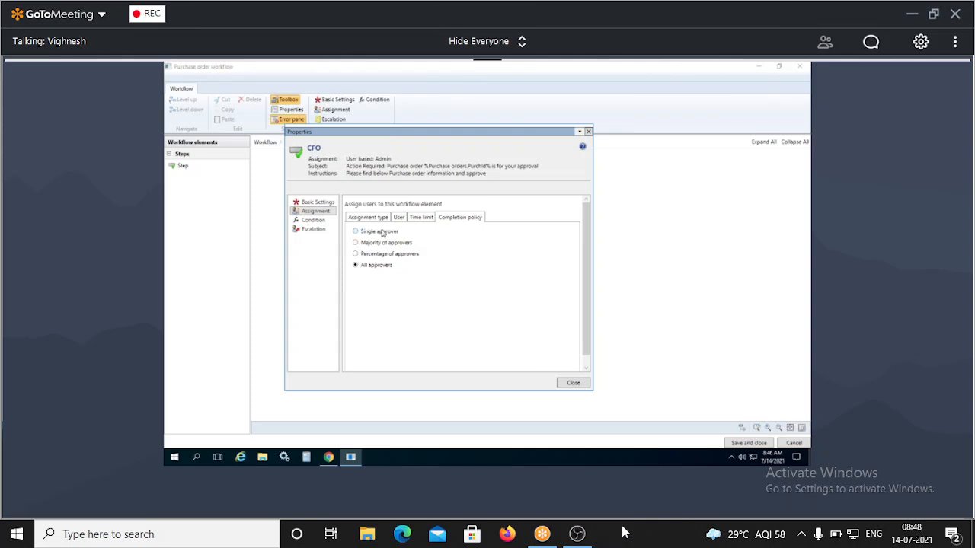
pyautogui.click(383, 219)
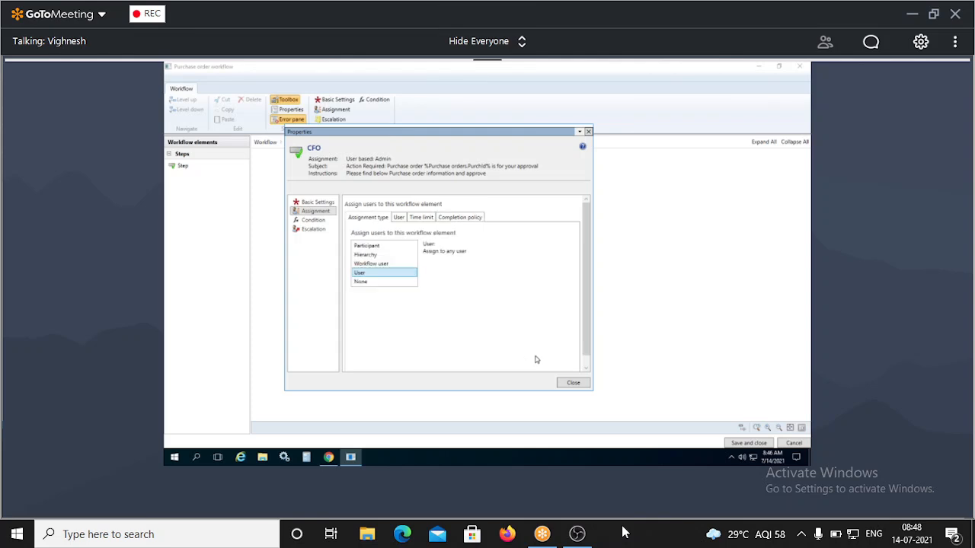
pyautogui.click(454, 221)
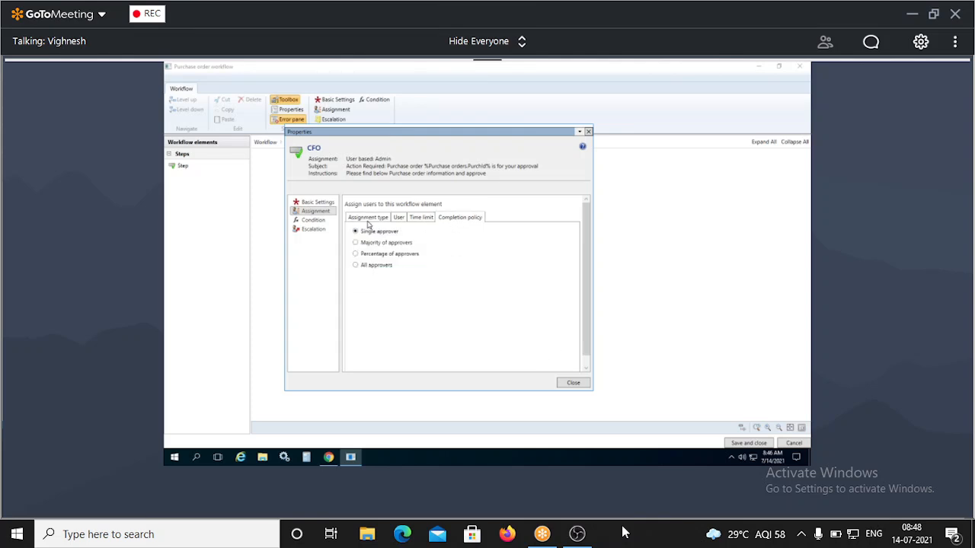
pyautogui.click(369, 219)
pyautogui.click(570, 383)
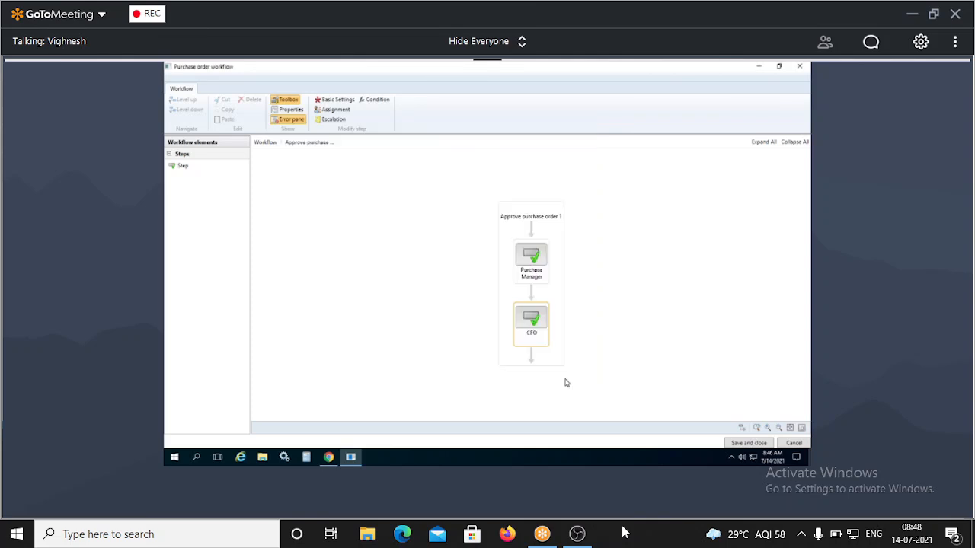
pyautogui.rightClick(535, 269)
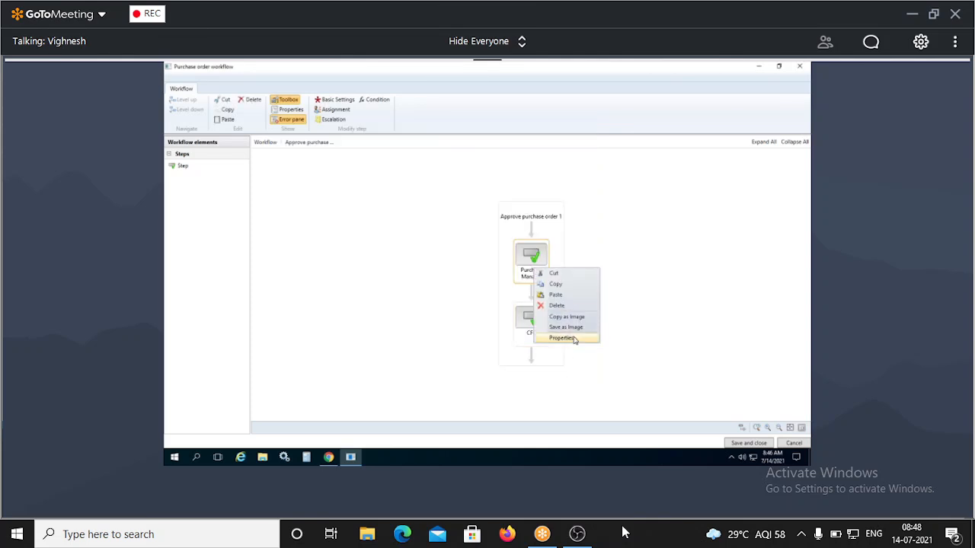
pyautogui.click(575, 339)
pyautogui.click(315, 211)
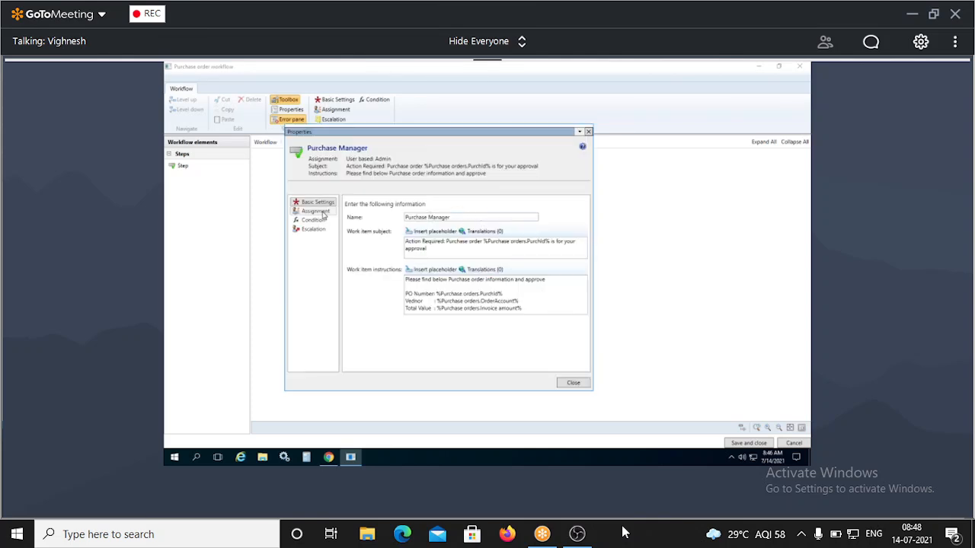
pyautogui.click(451, 217)
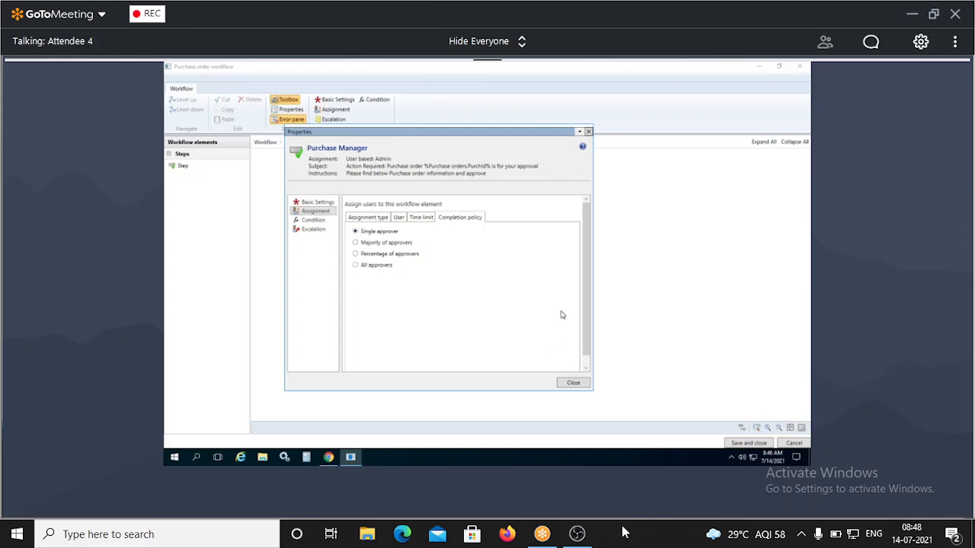
pyautogui.click(571, 383)
pyautogui.click(460, 276)
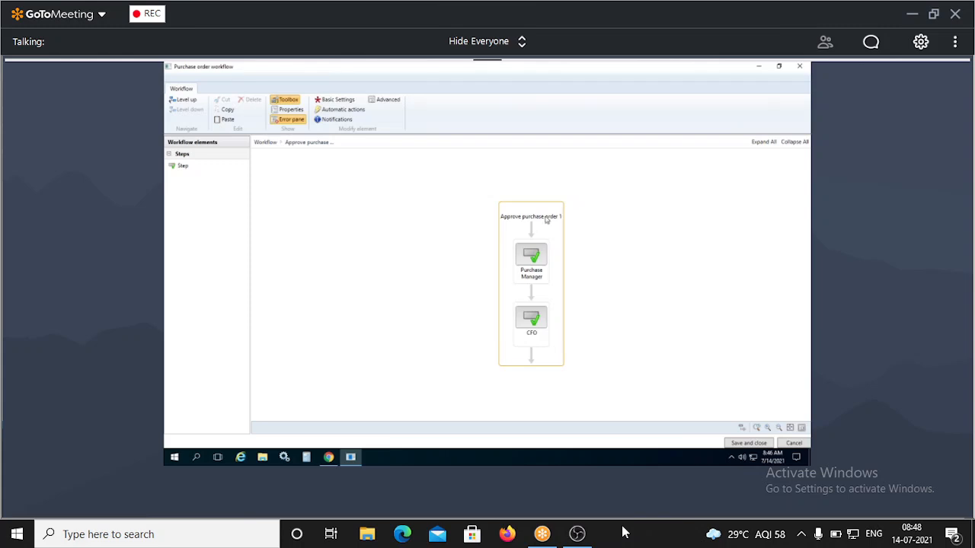
# Open the CFO step's properties at the Assignment > Condition page.
pyautogui.rightClick(531, 324)
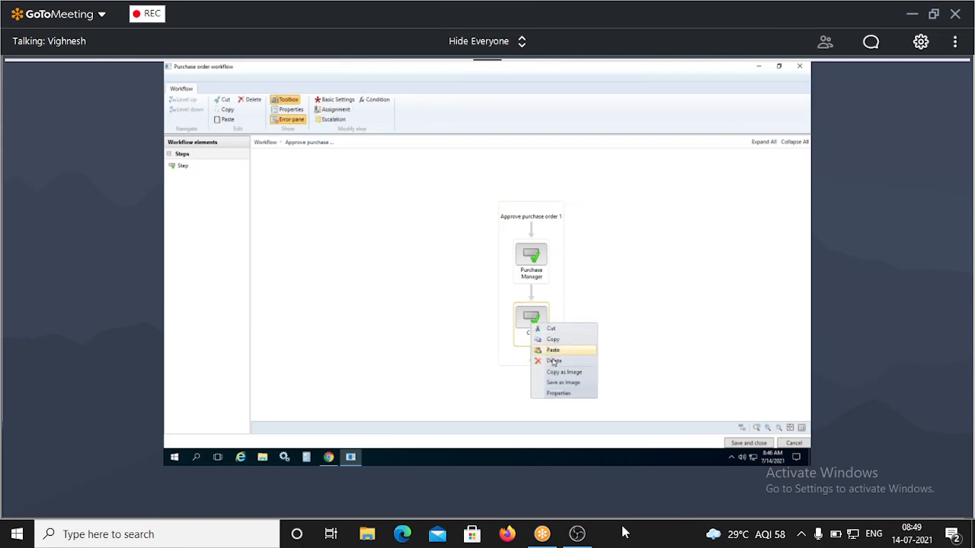
pyautogui.click(558, 394)
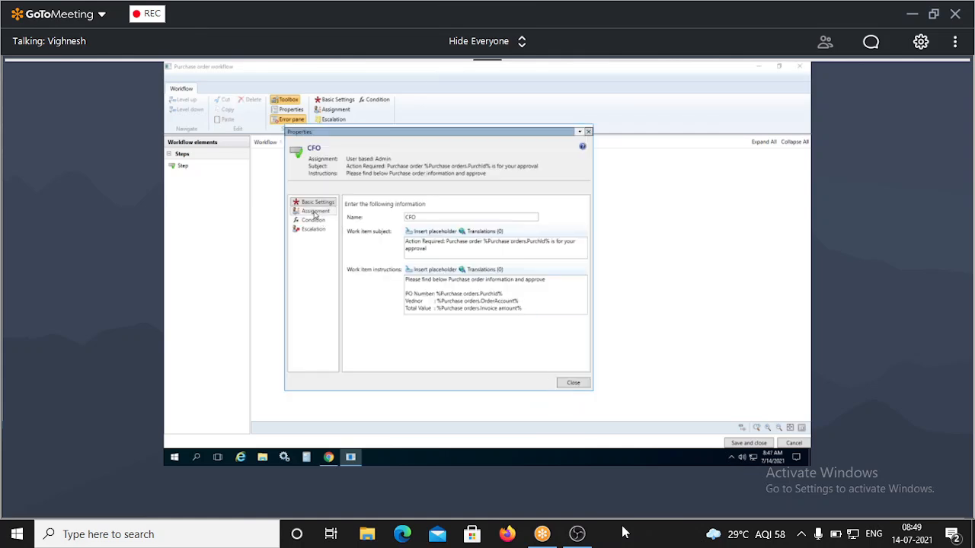
pyautogui.click(315, 211)
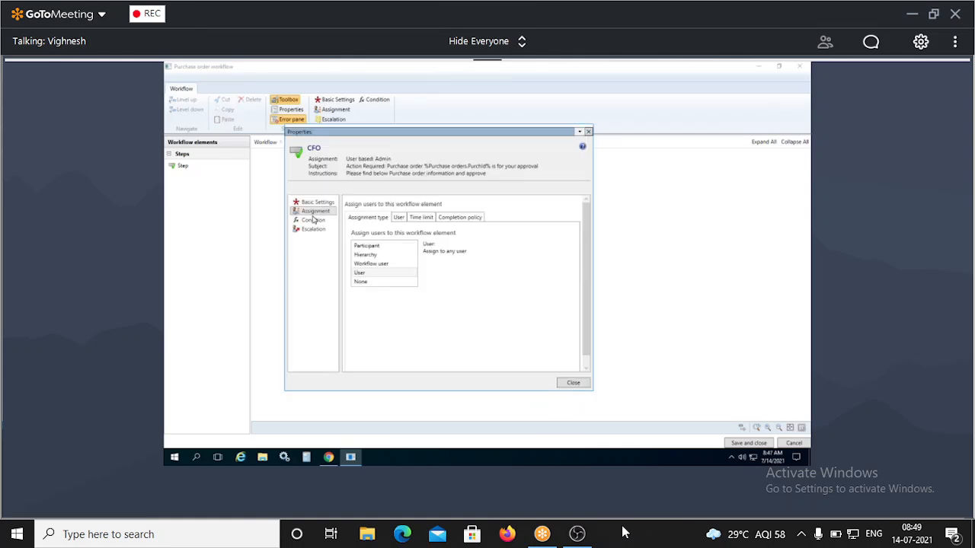
pyautogui.click(313, 220)
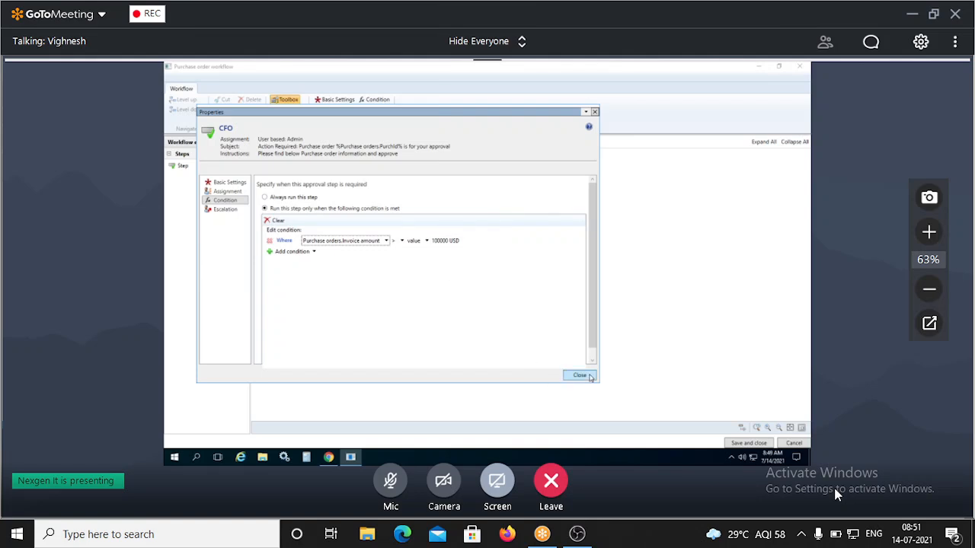
# Close the CFO step's properties, keeping the invoice amount over 100000 USD condition.
pyautogui.click(580, 376)
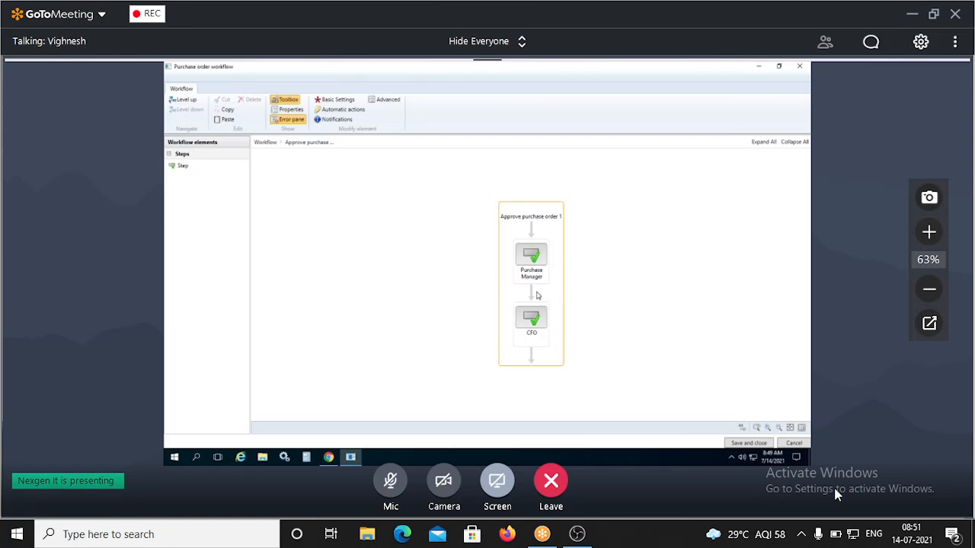
pyautogui.click(530, 266)
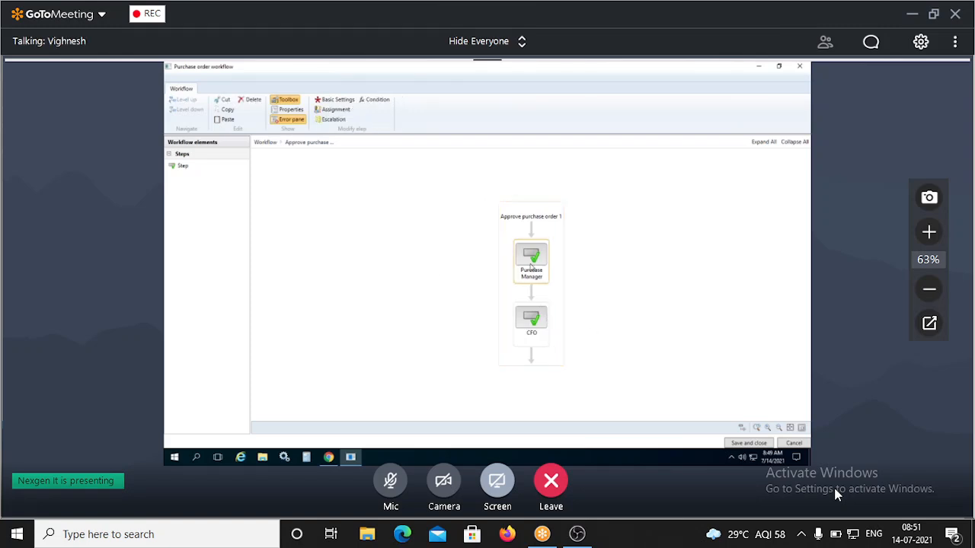
pyautogui.click(418, 250)
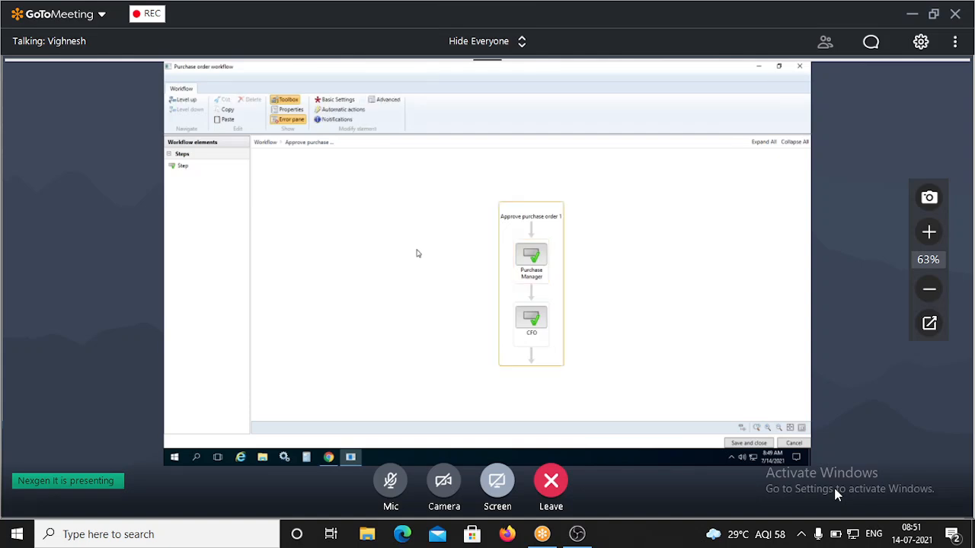
pyautogui.click(177, 101)
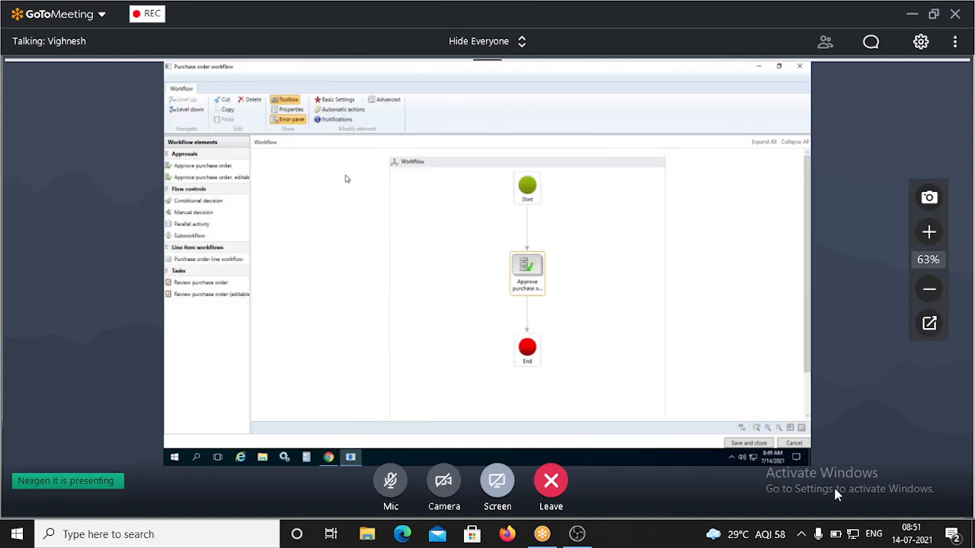
pyautogui.click(296, 122)
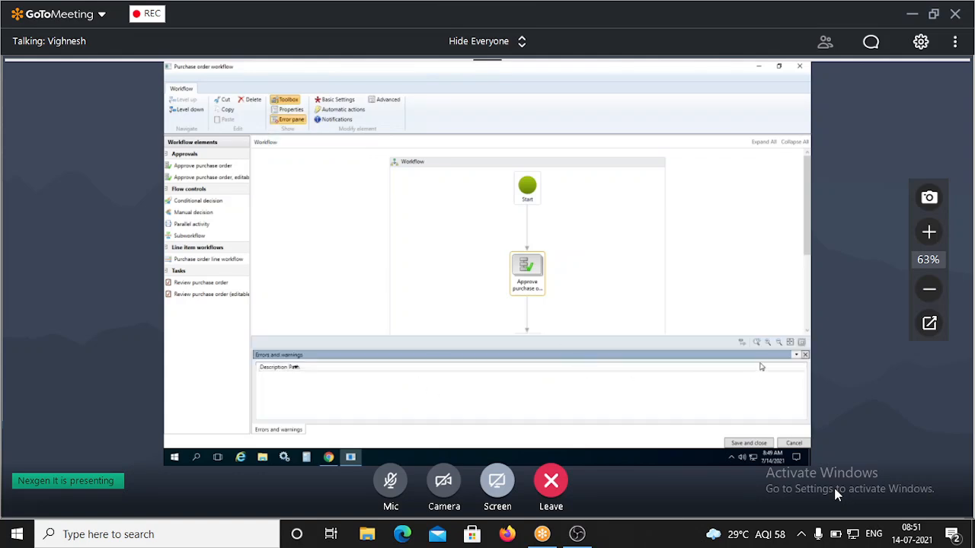
pyautogui.click(806, 356)
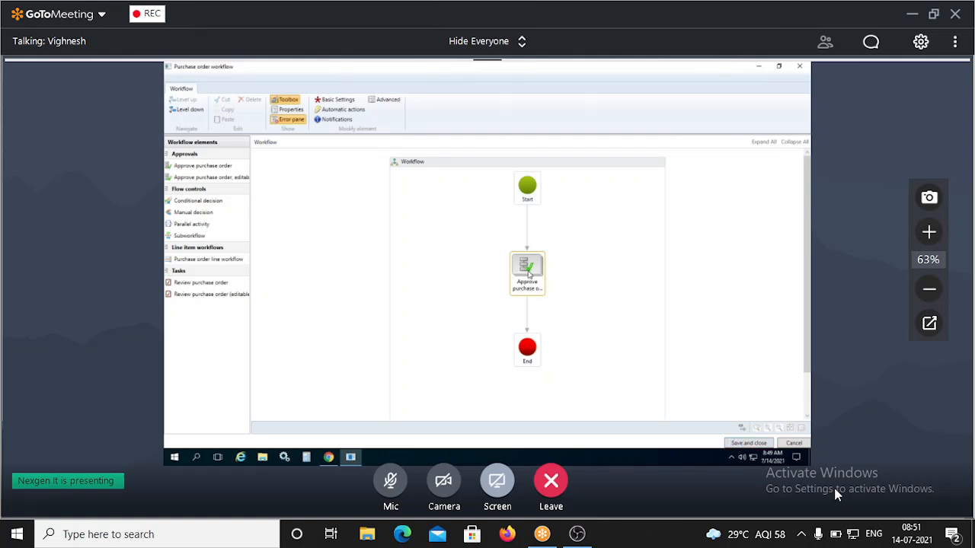
pyautogui.doubleClick(529, 272)
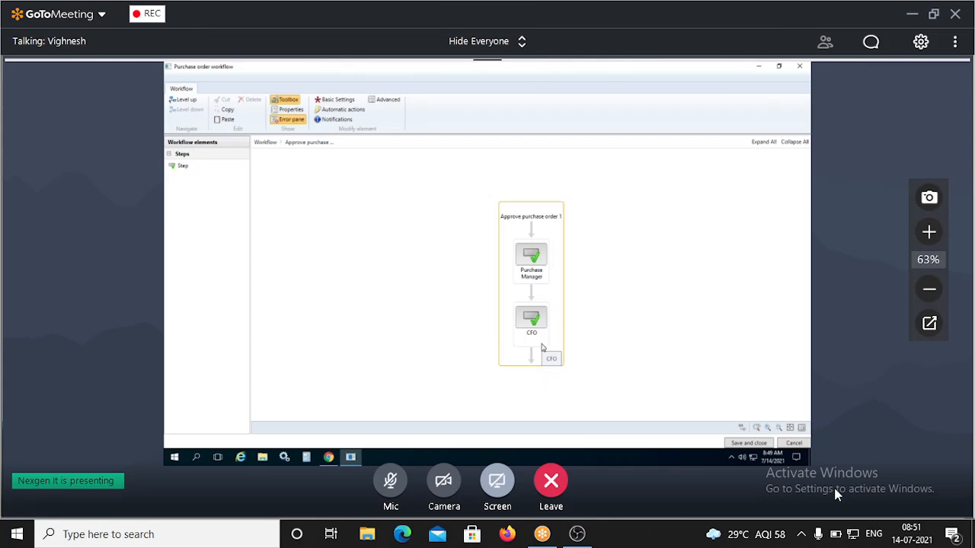
pyautogui.click(389, 482)
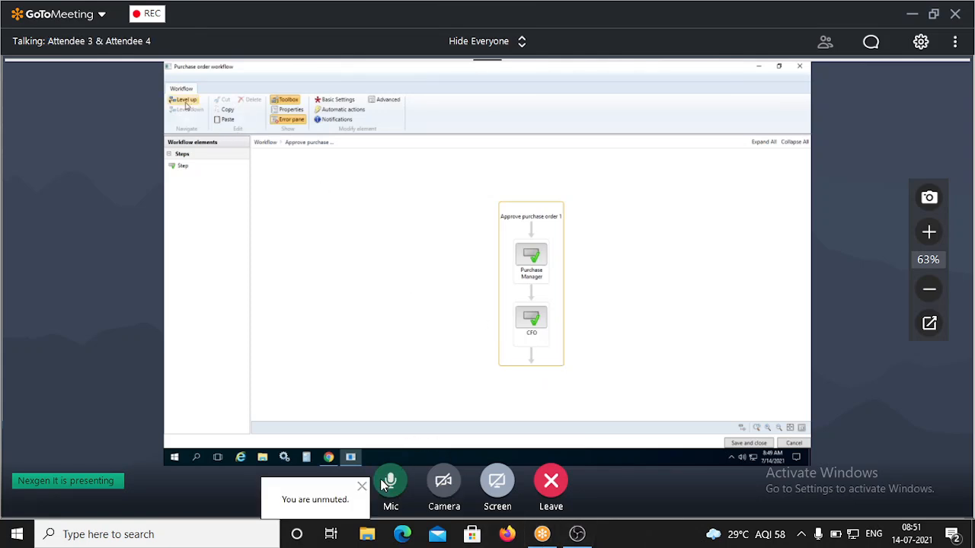
pyautogui.click(182, 100)
pyautogui.click(384, 485)
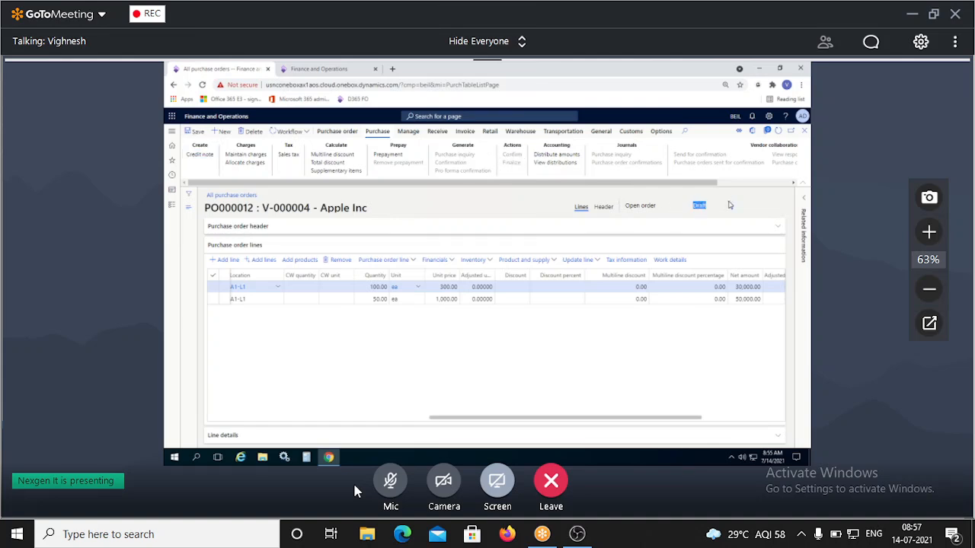
pyautogui.click(804, 131)
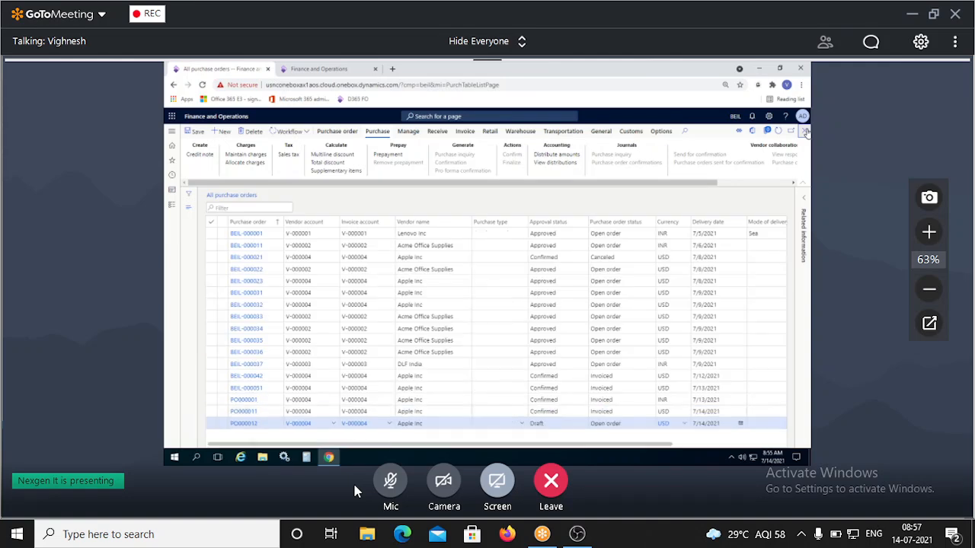
pyautogui.click(554, 427)
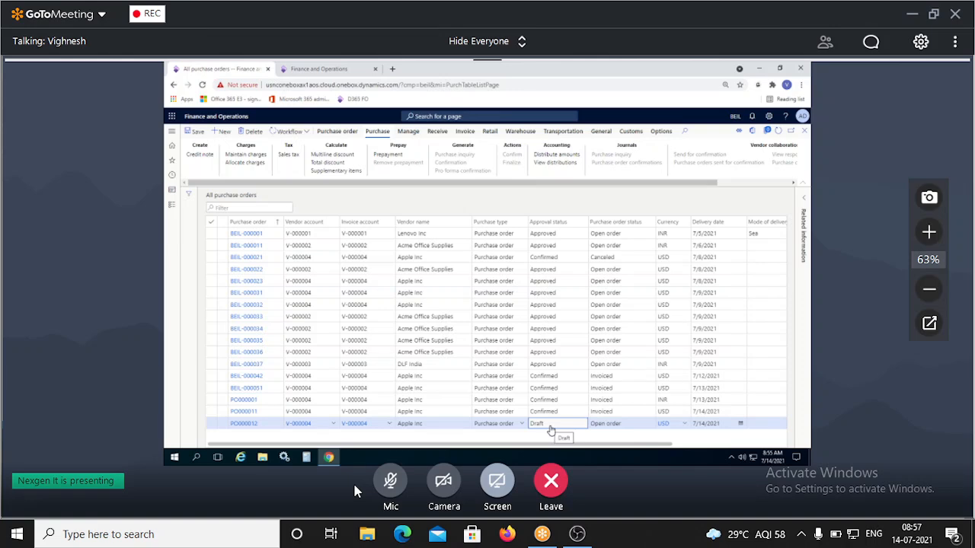
pyautogui.click(242, 423)
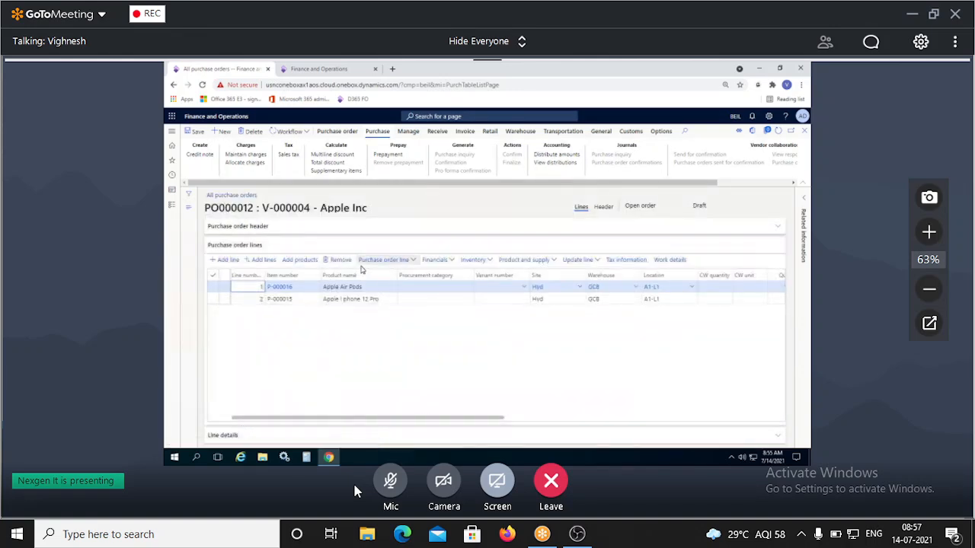
# Submit PO000012 via Workflow > Submit with a comment requesting urgent approval for a customer order.
pyautogui.click(296, 132)
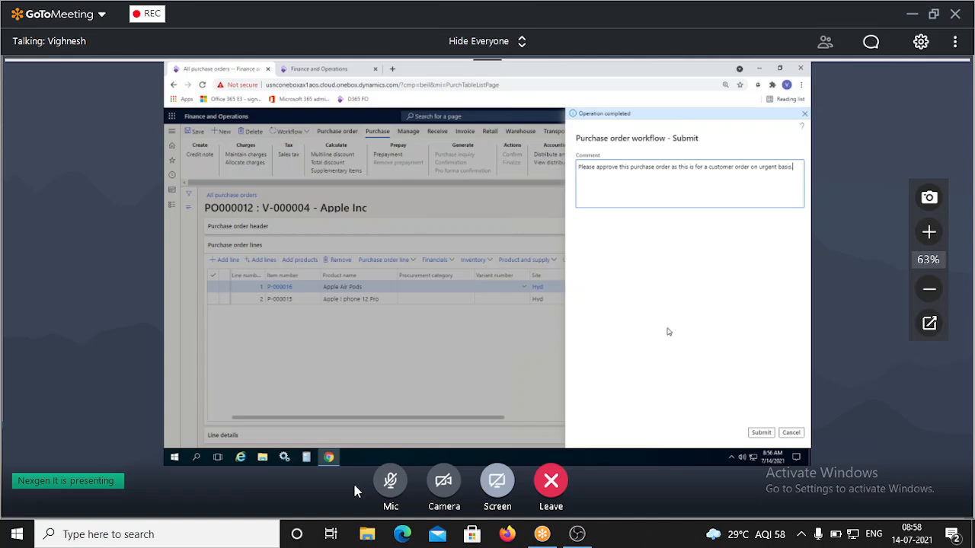
pyautogui.click(764, 436)
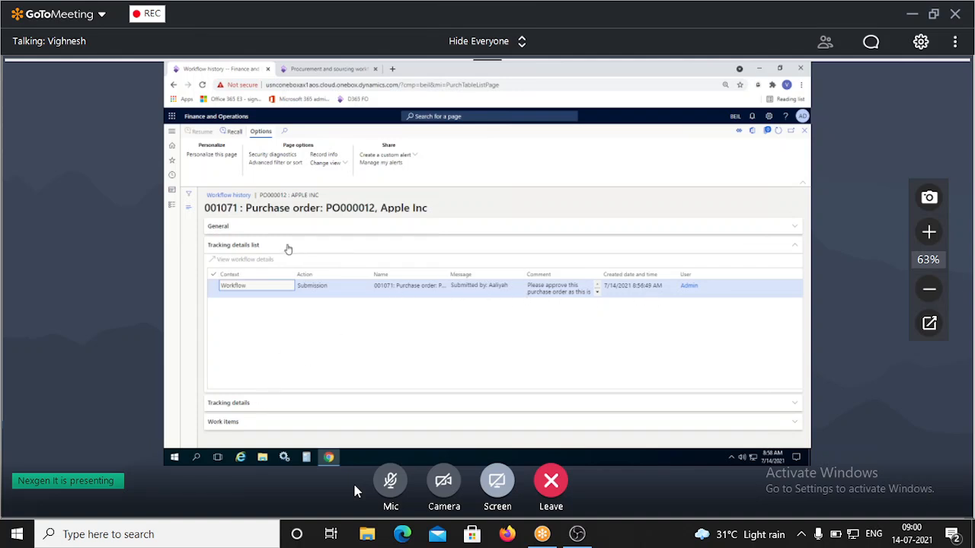
# Refresh PO000012's workflow history and expand the full tracking details list.
pyautogui.click(253, 268)
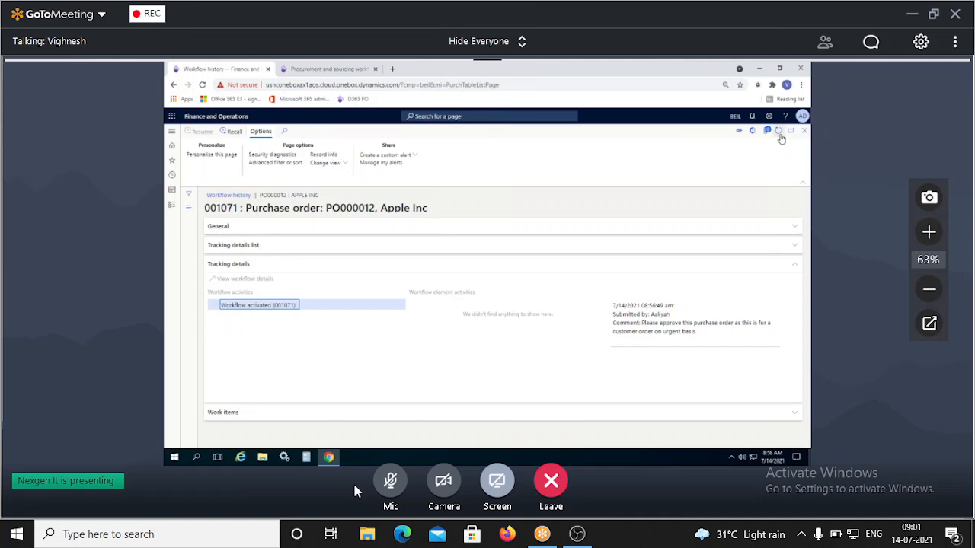
pyautogui.click(777, 131)
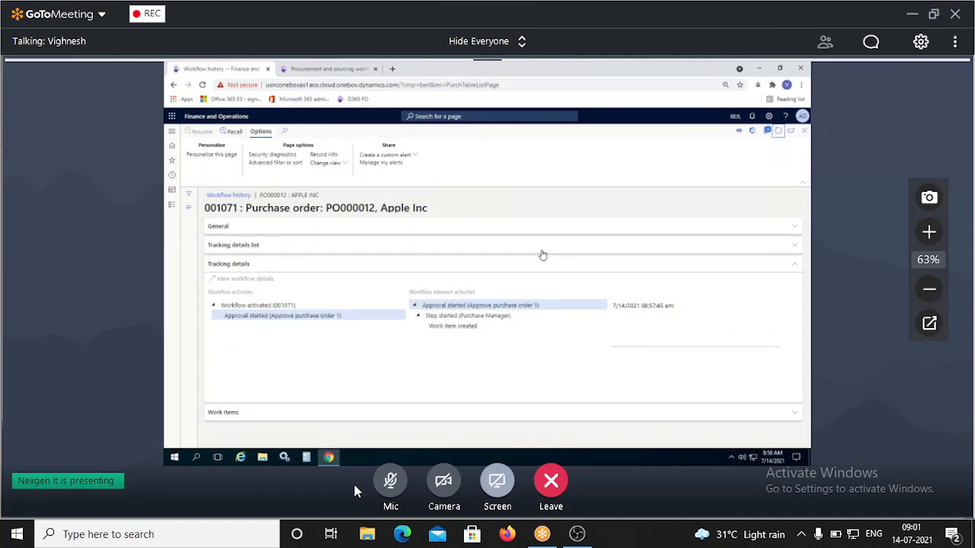
pyautogui.click(295, 248)
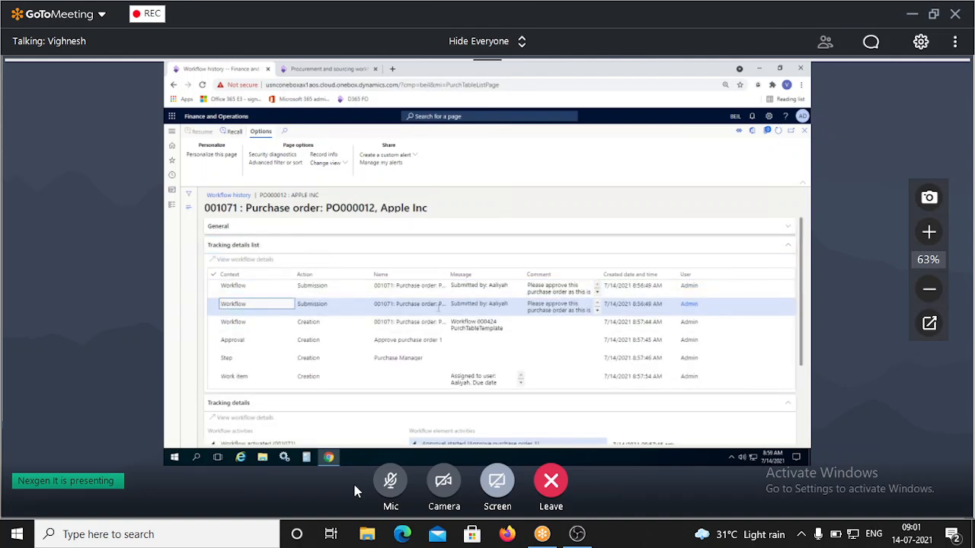
pyautogui.scroll(-1, 439, 307)
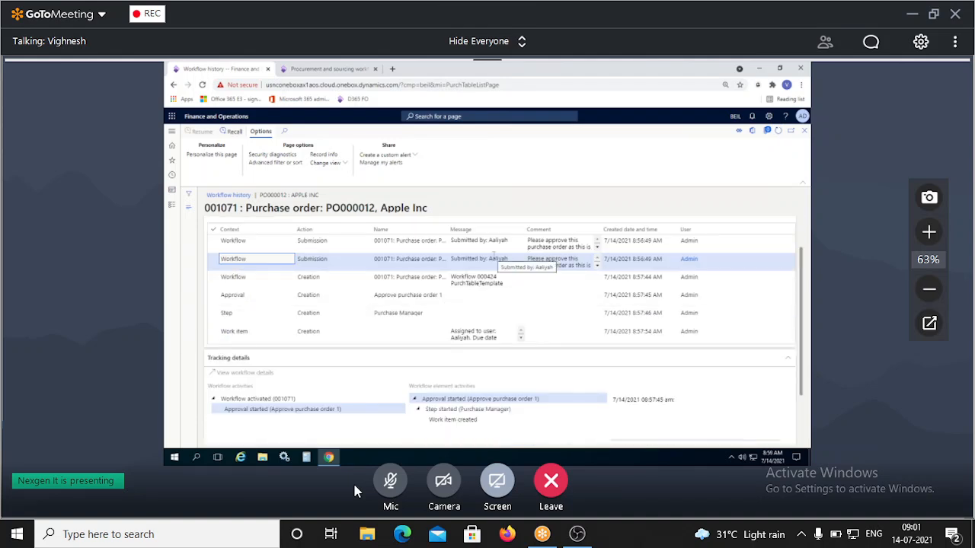
pyautogui.scroll(-1, 494, 263)
pyautogui.scroll(2, 492, 267)
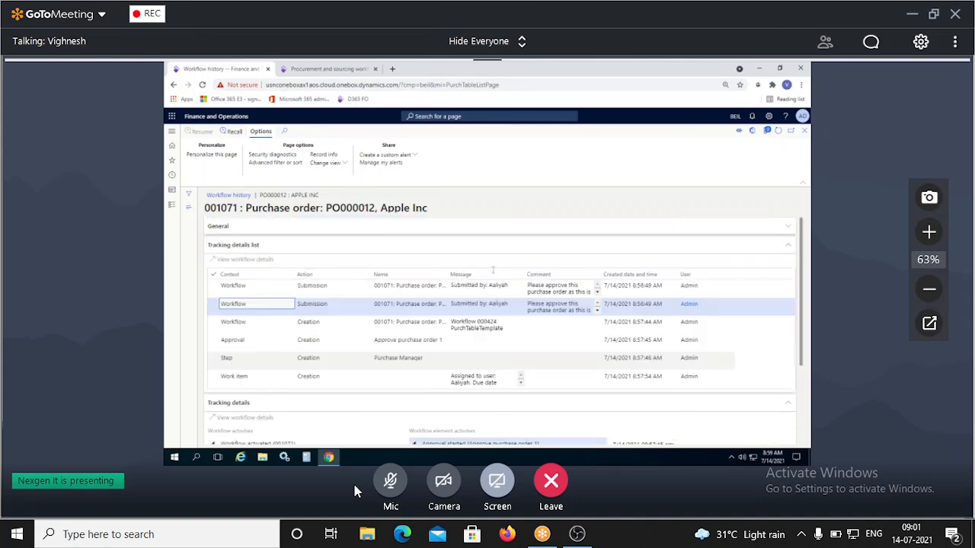
# Inspect the submission entries' submitter, comment and time, then the workflow creation entry.
pyautogui.click(358, 285)
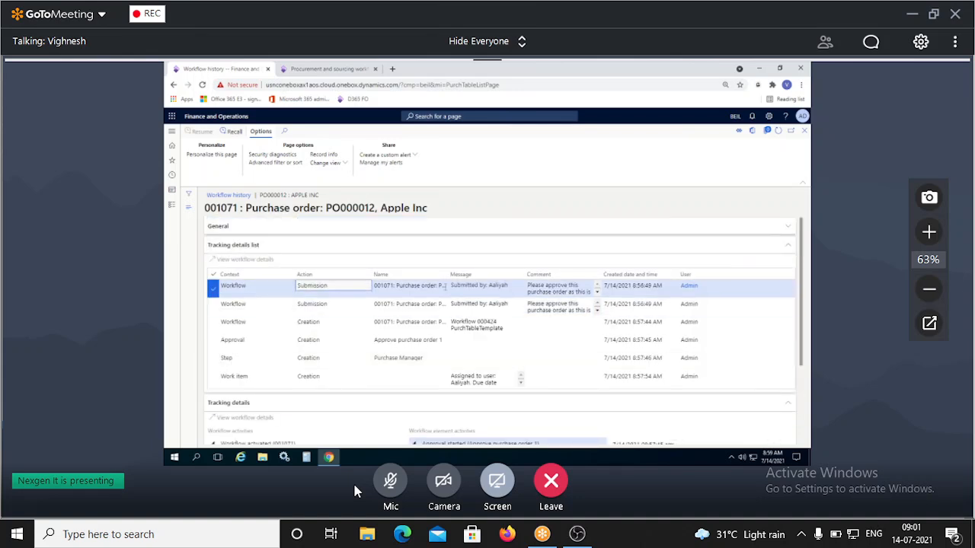
pyautogui.click(488, 284)
pyautogui.doubleClick(548, 286)
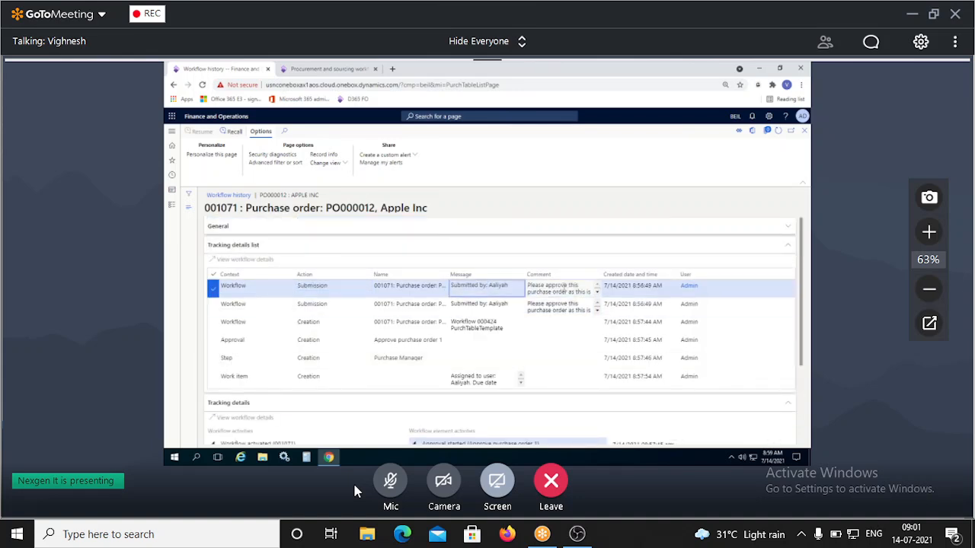
pyautogui.click(632, 285)
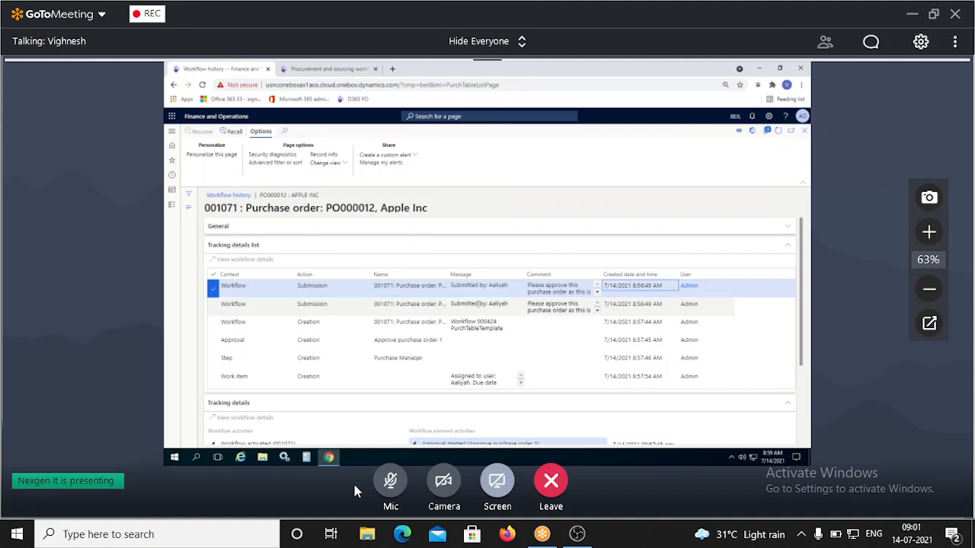
pyautogui.click(478, 303)
pyautogui.doubleClick(559, 310)
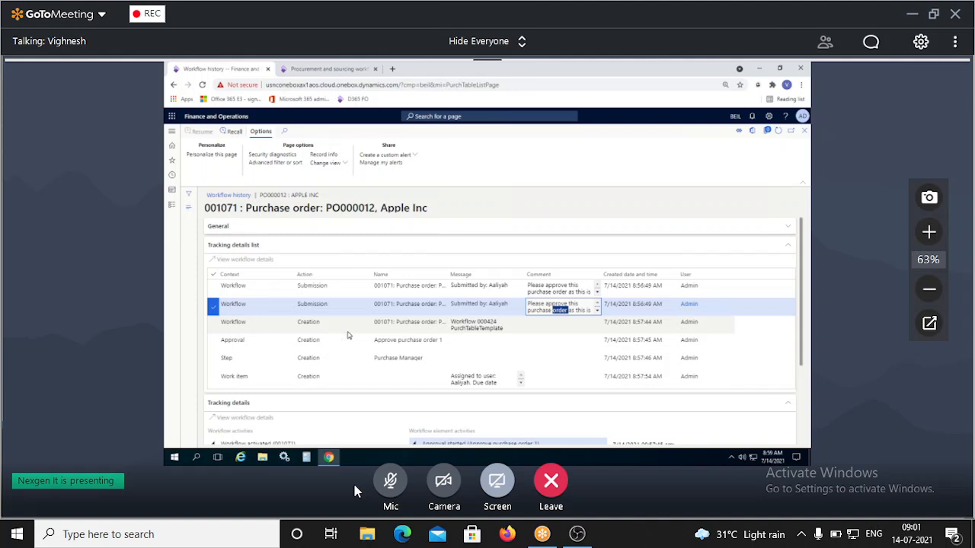
pyautogui.click(480, 326)
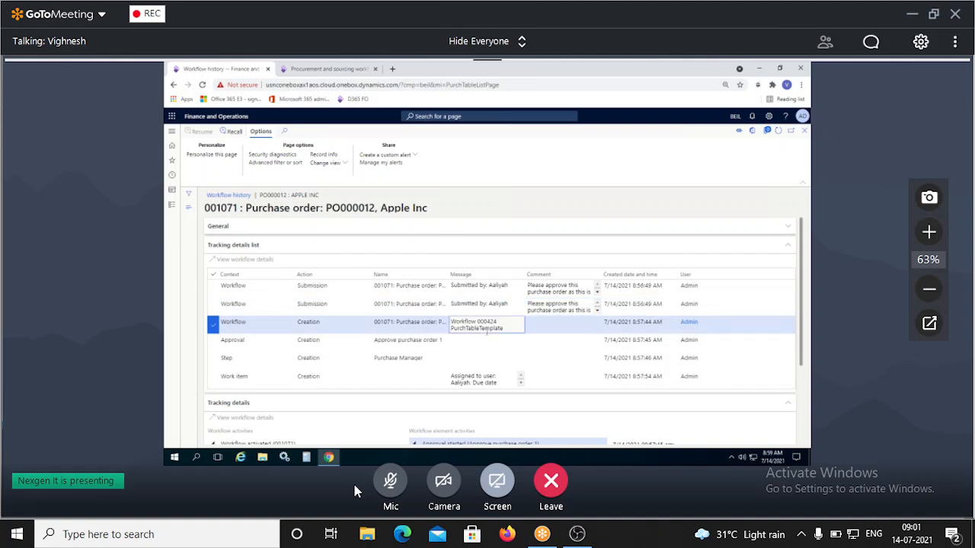
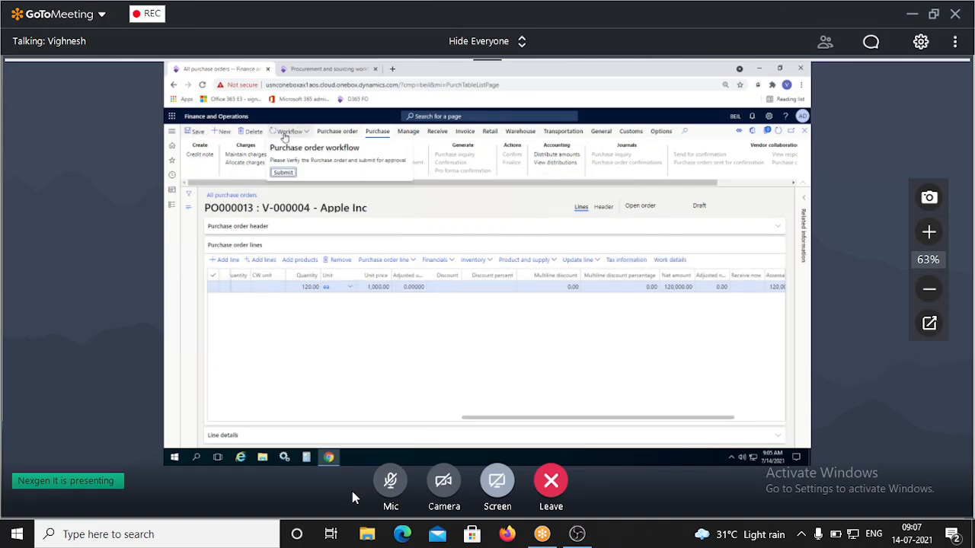
# Submit purchase order PO000013 for Apple Inc to the approval workflow.
pyautogui.click(282, 173)
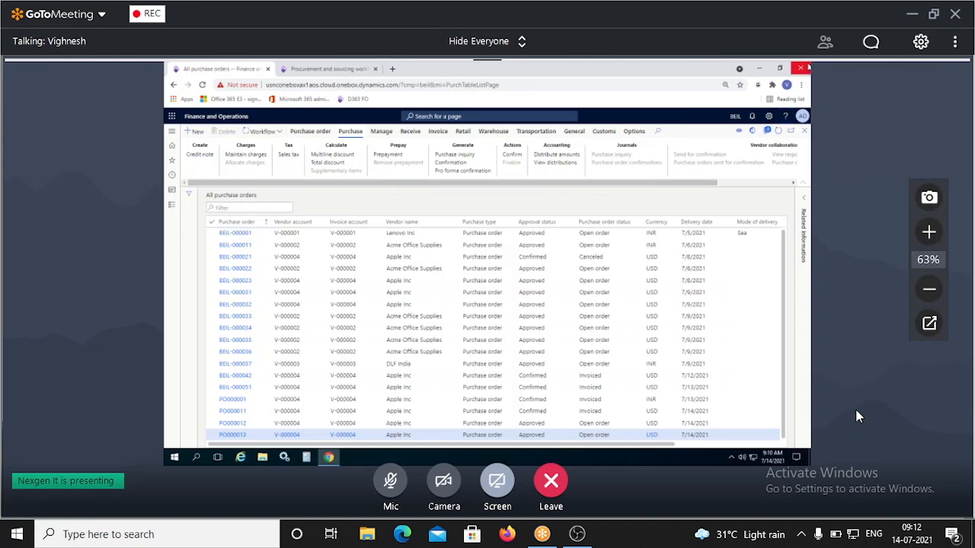
pyautogui.click(384, 485)
pyautogui.click(384, 485)
pyautogui.click(363, 487)
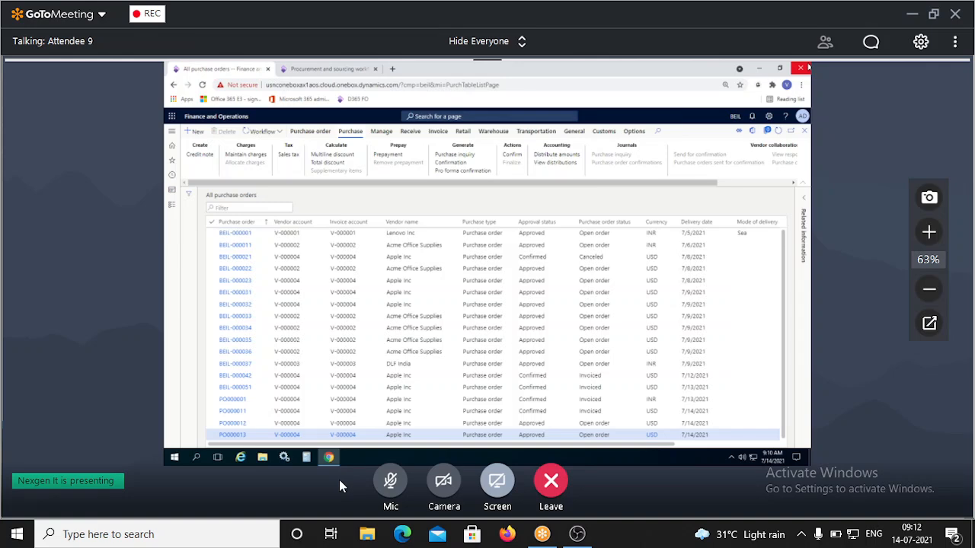
# Toggle the GoToMeeting microphone between muted and unmuted, dismissing the unmuted notification.
pyautogui.click(385, 482)
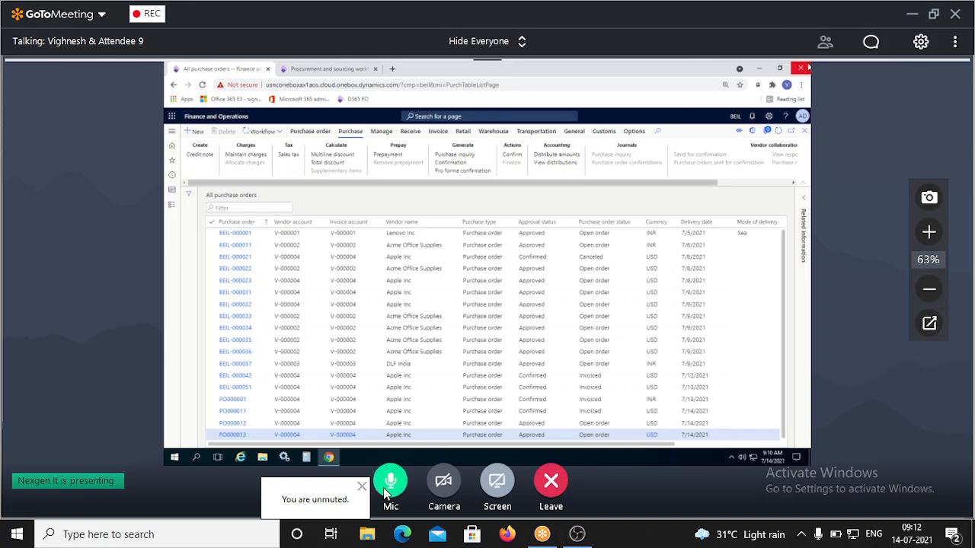
pyautogui.click(383, 488)
pyautogui.click(384, 485)
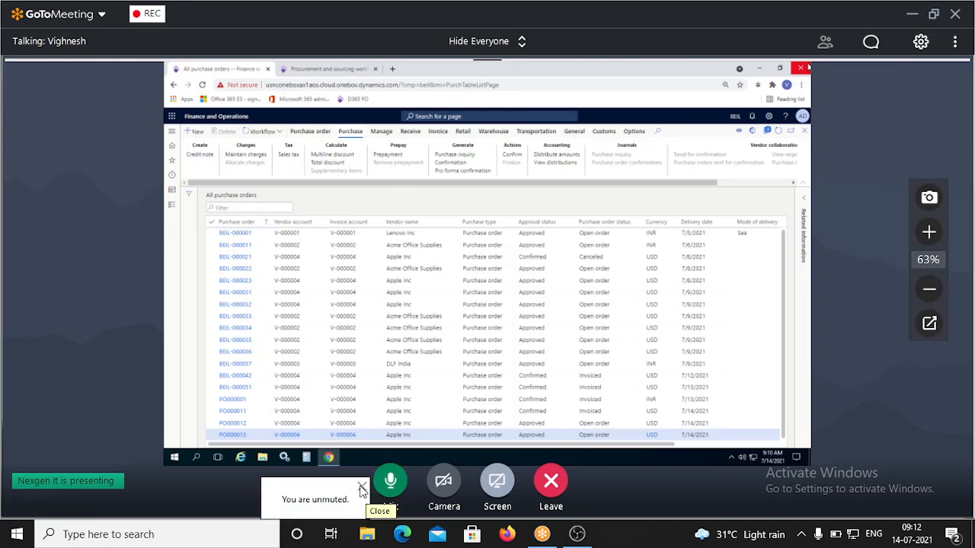
pyautogui.click(386, 489)
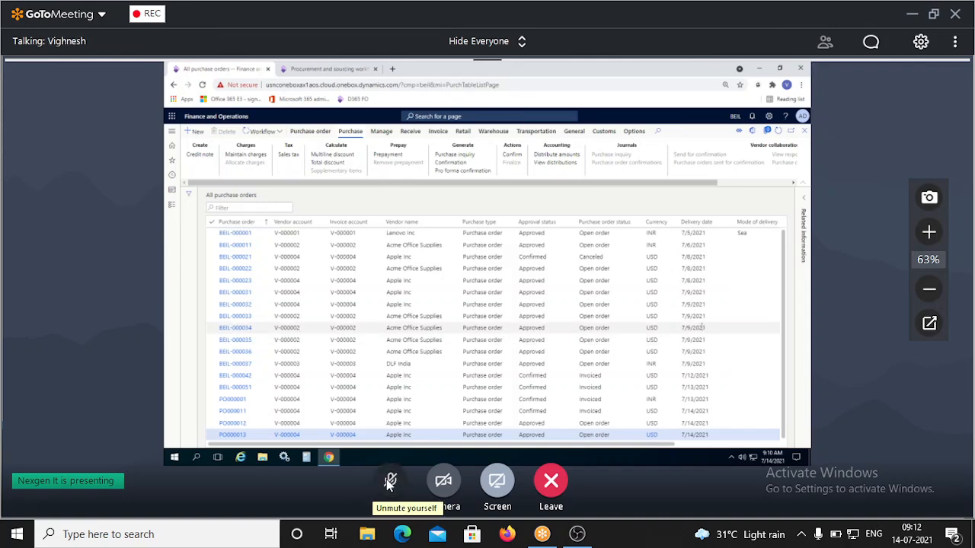
pyautogui.click(390, 482)
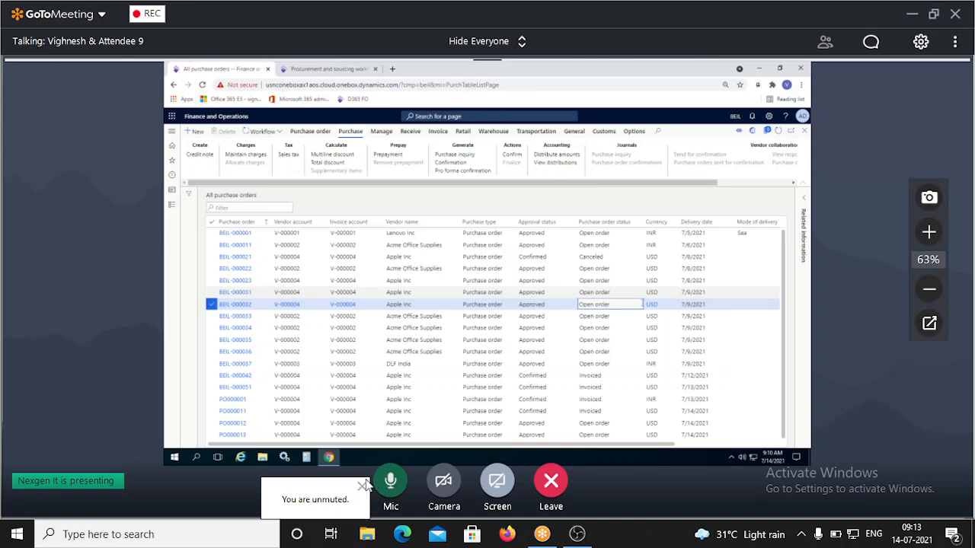
pyautogui.click(361, 488)
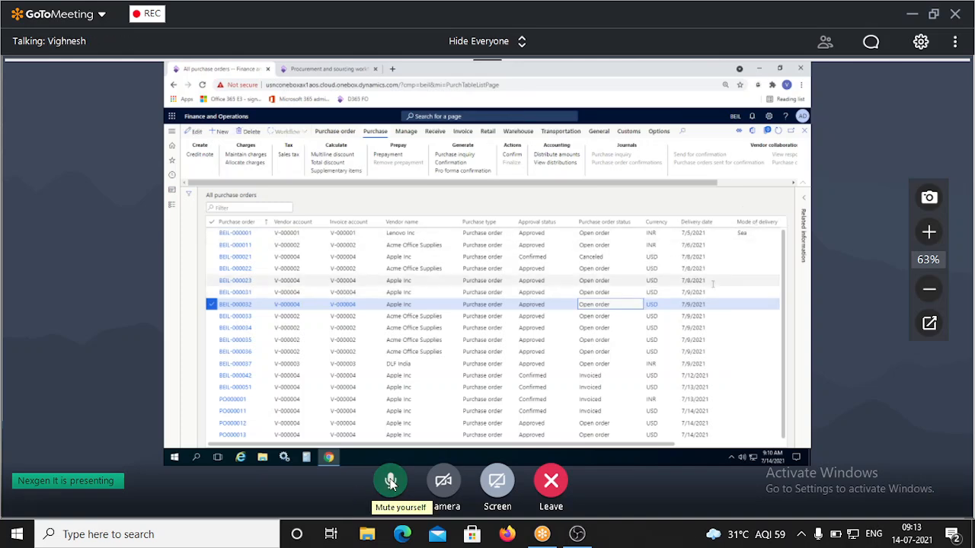
# Leave the microphone muted and exit the meeting to reveal OBS Studio.
pyautogui.click(391, 482)
pyautogui.click(391, 483)
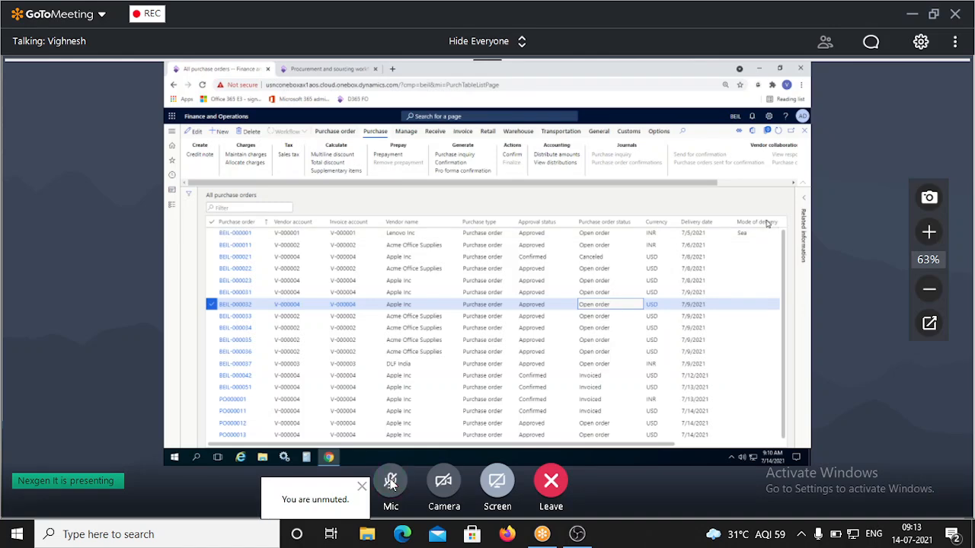
pyautogui.click(362, 487)
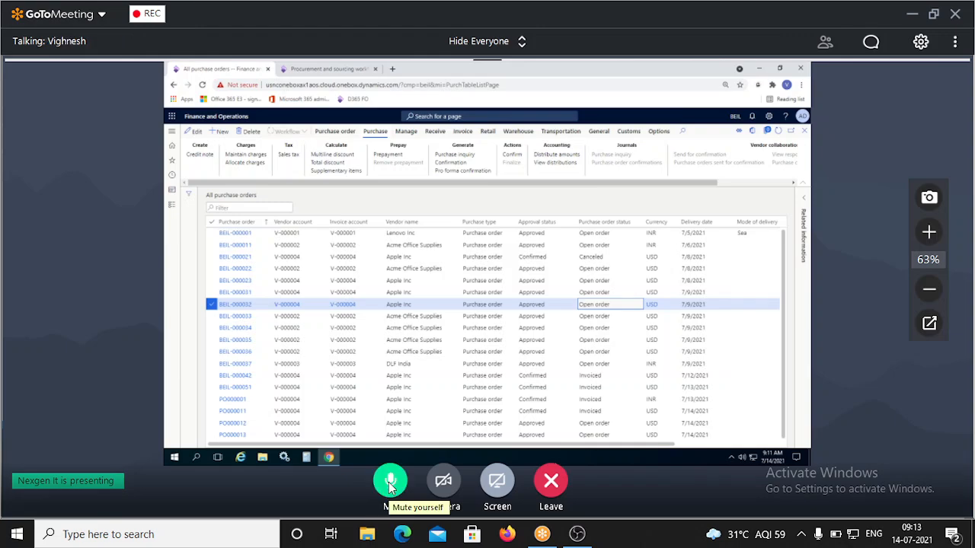
pyautogui.click(391, 483)
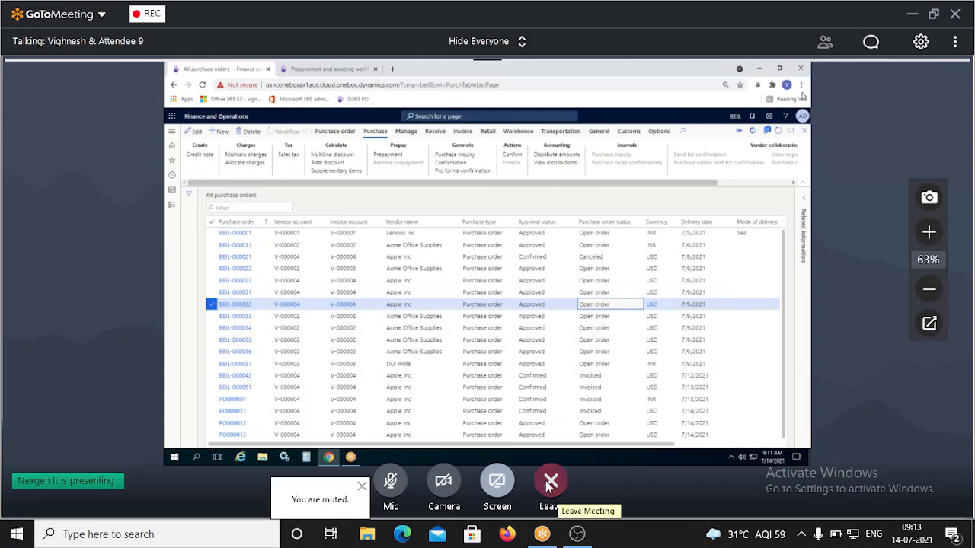
pyautogui.click(576, 534)
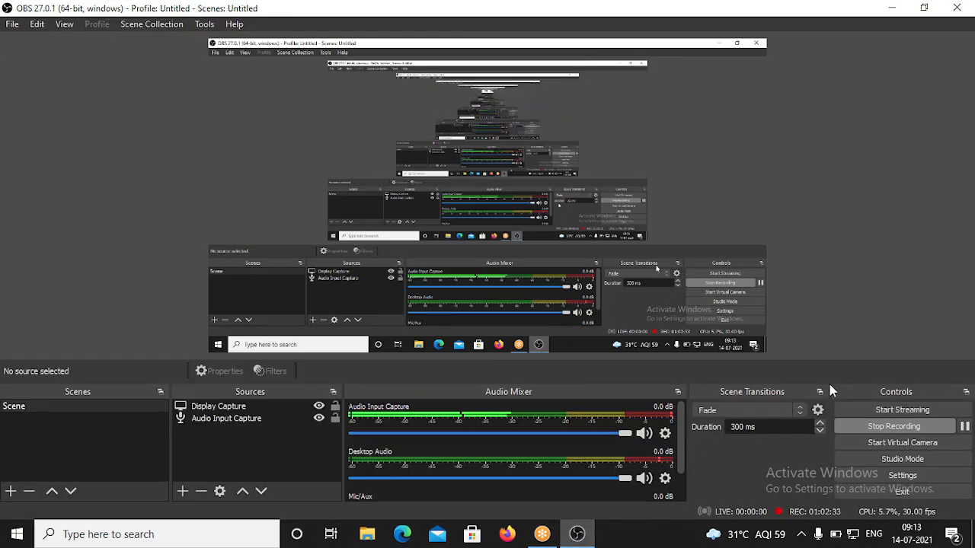